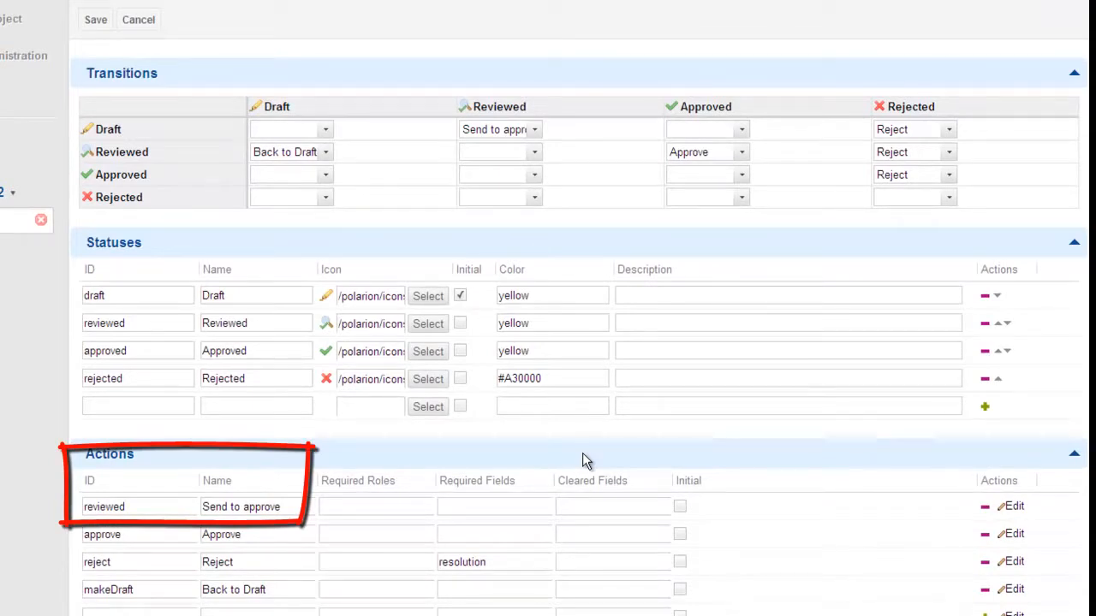
Step: Review the functions assigned to the Send to approve workflow action and the members of the project_approver role
{"action": "left_click", "coordinate": [1013, 511]}
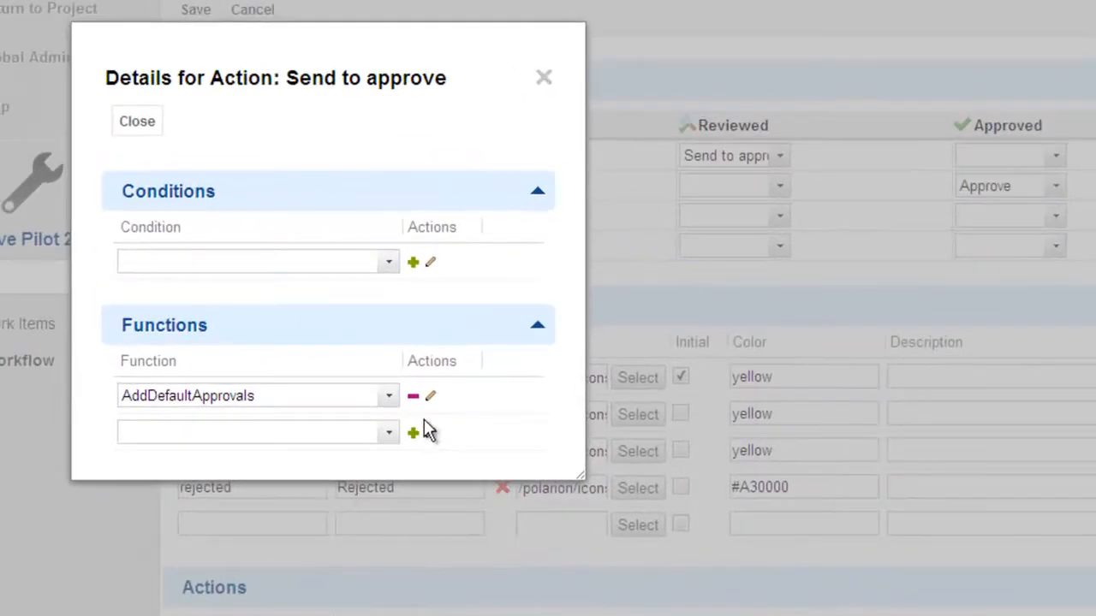
{"action": "left_click", "coordinate": [390, 402]}
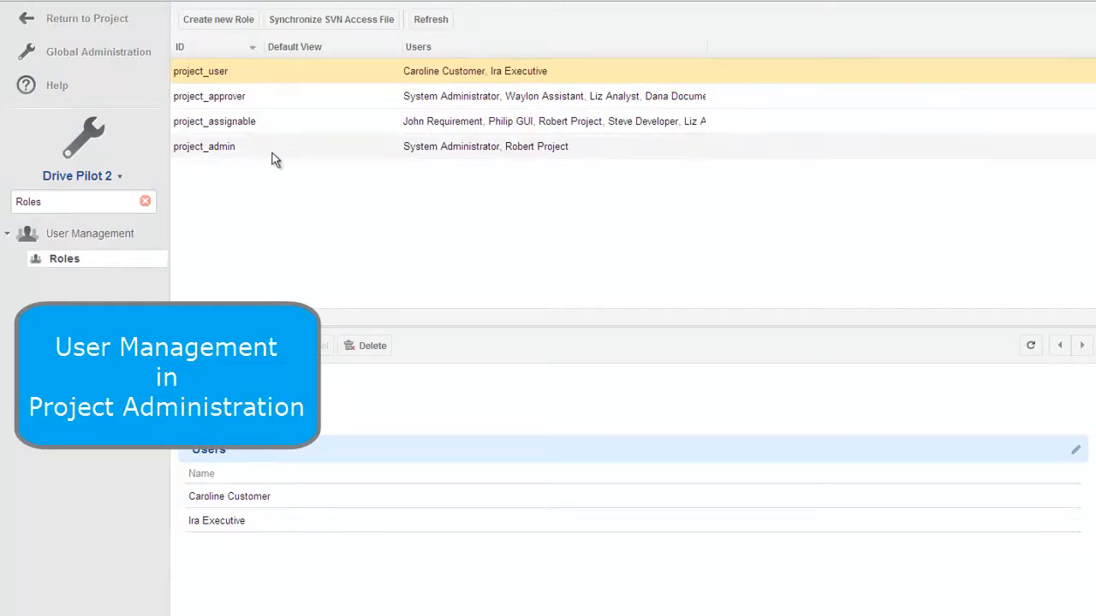
{"action": "left_click", "coordinate": [283, 98]}
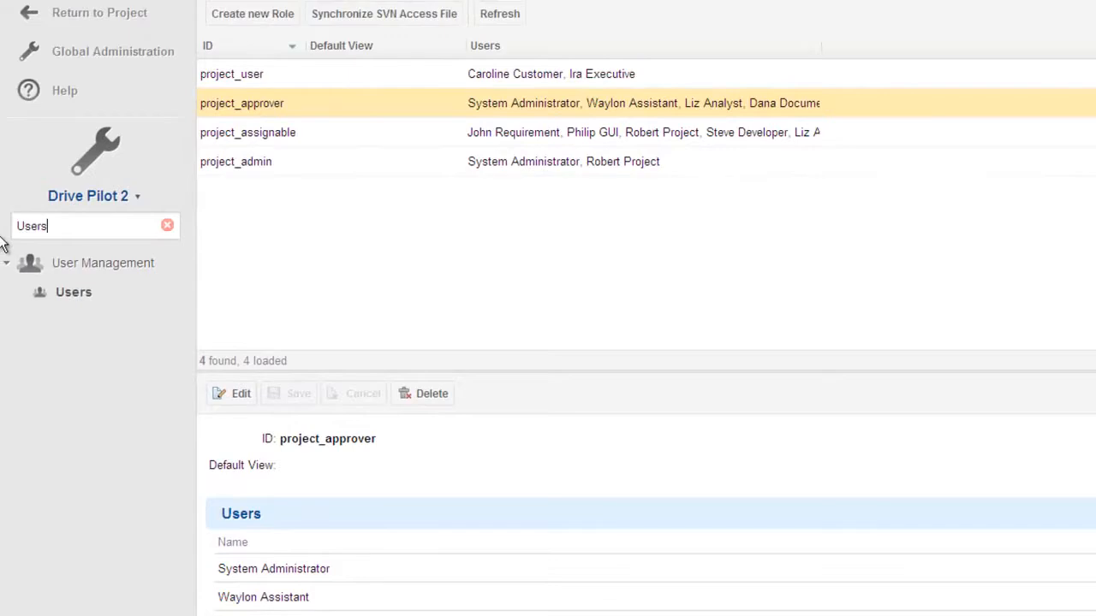
Step: Assign the project_approver project role to the demo customer user in the project's user list and save the user
{"action": "left_click", "coordinate": [65, 293]}
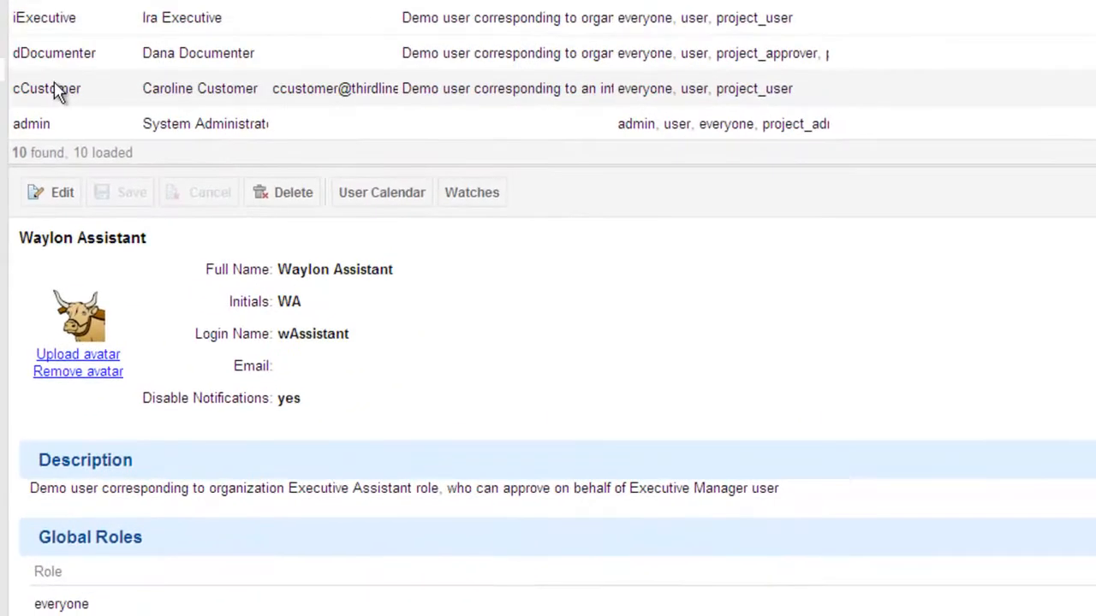
{"action": "left_click", "coordinate": [235, 307]}
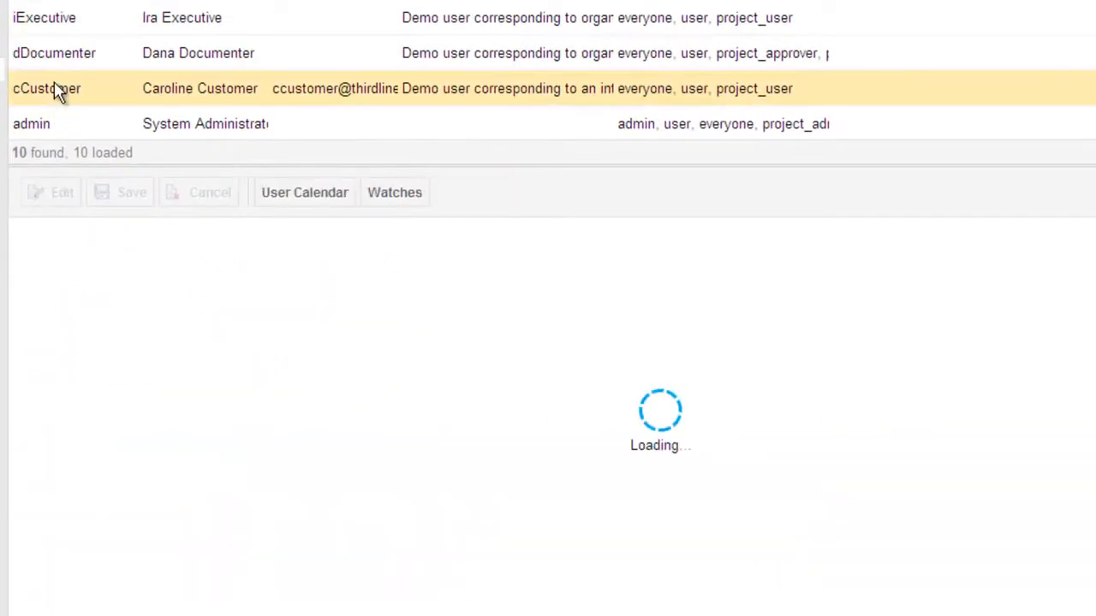
{"action": "scroll", "coordinate": [688, 345], "scroll_direction": "down", "scroll_amount": 2}
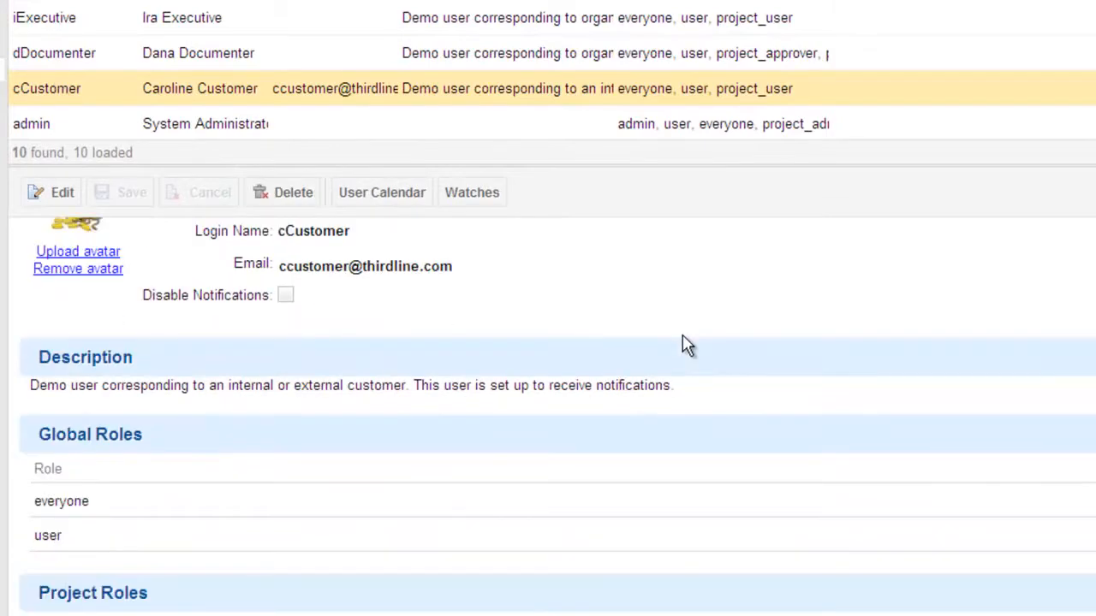
{"action": "scroll", "coordinate": [687, 345], "scroll_direction": "down", "scroll_amount": 3}
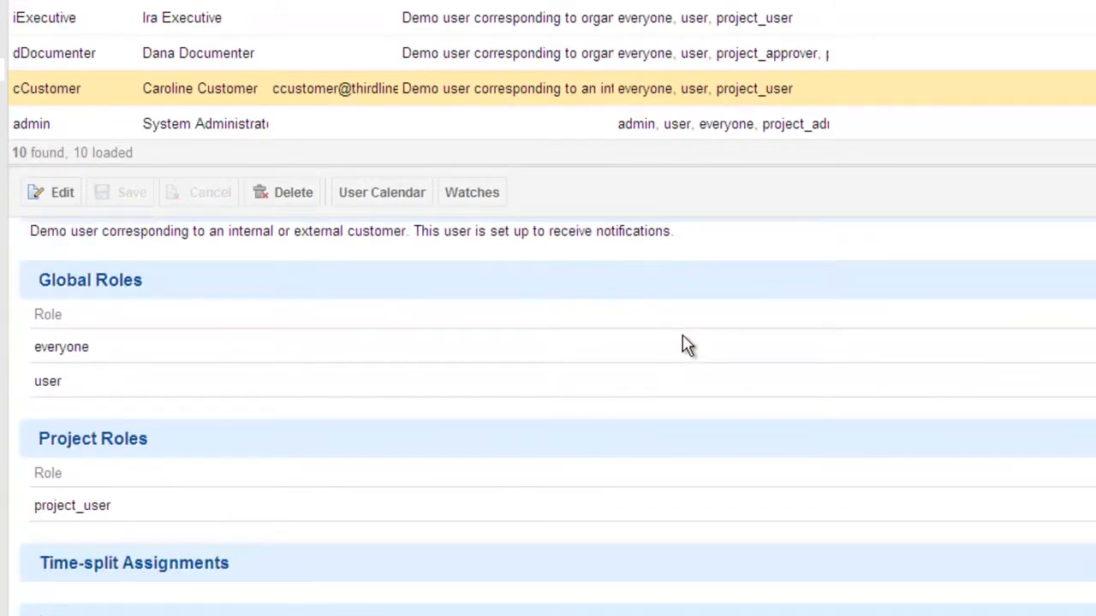
{"action": "left_click", "coordinate": [1089, 452]}
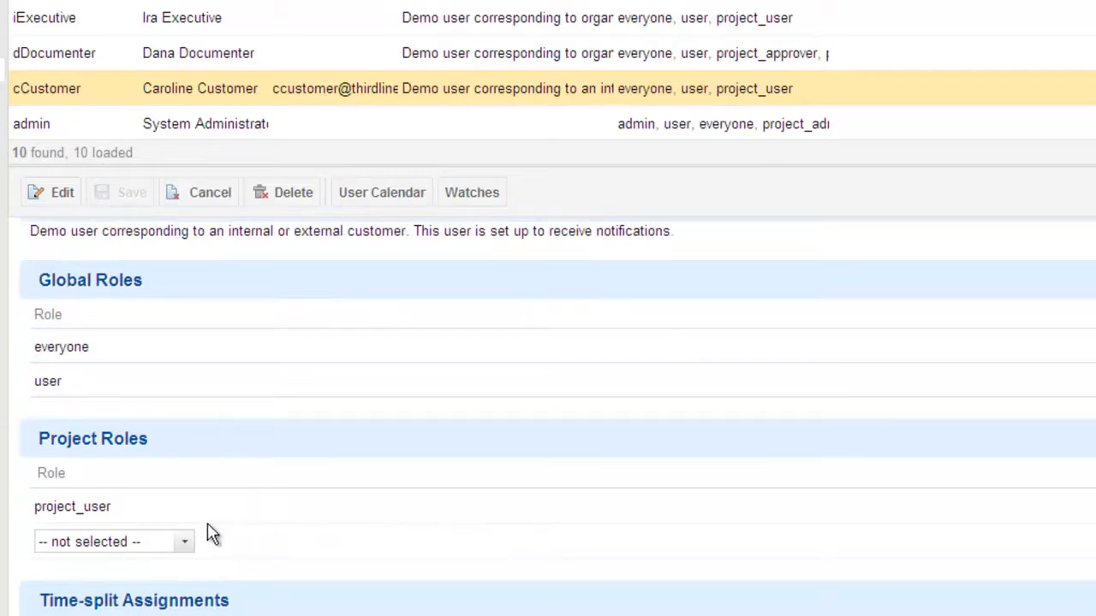
{"action": "left_click", "coordinate": [186, 546]}
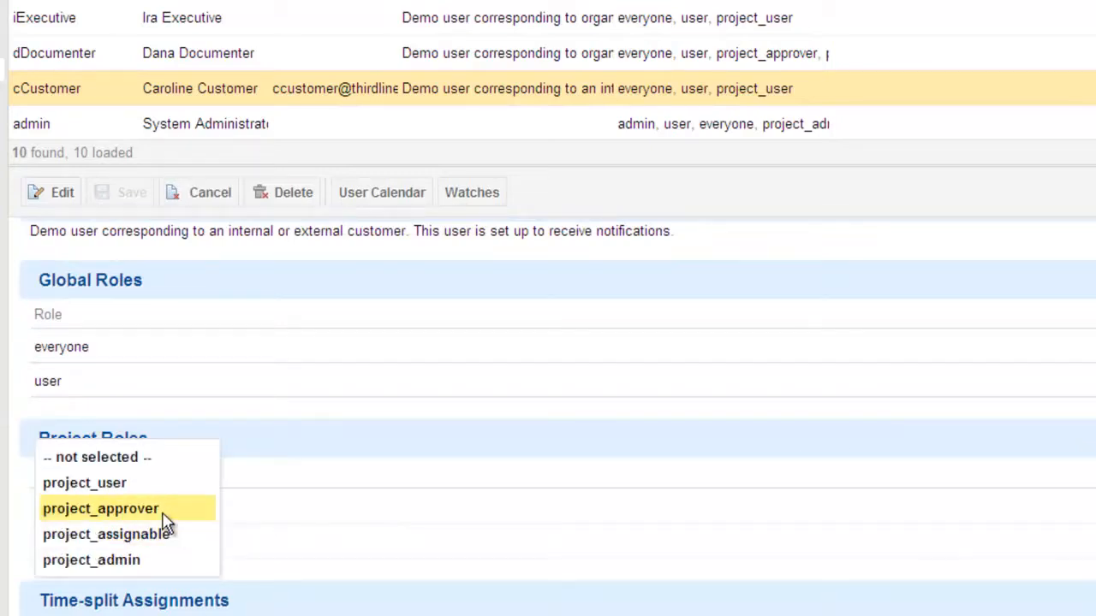
{"action": "left_click", "coordinate": [169, 518]}
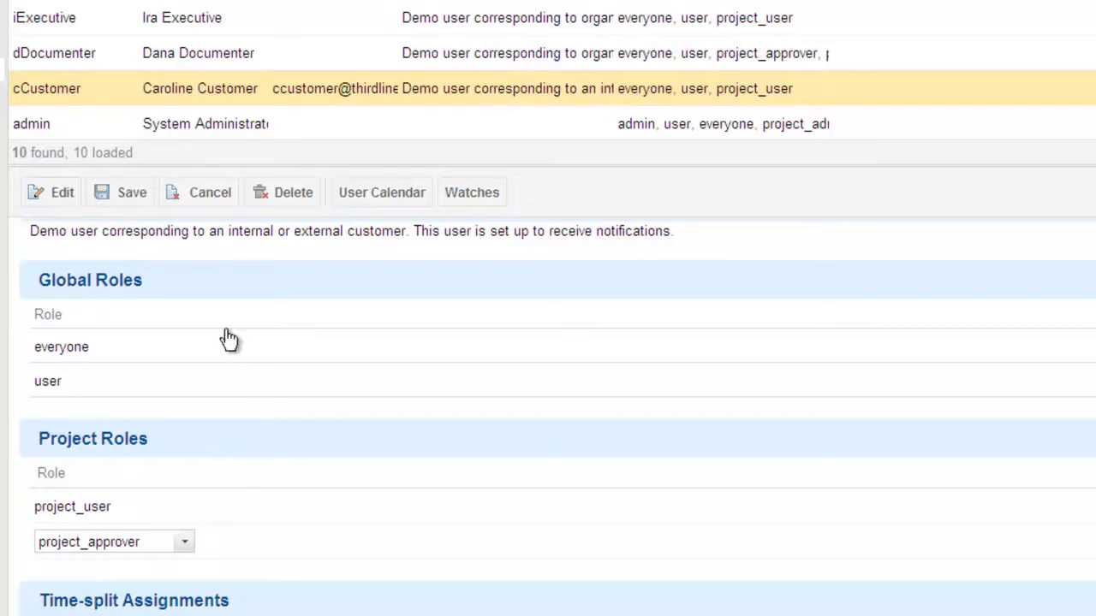
{"action": "left_click", "coordinate": [132, 195]}
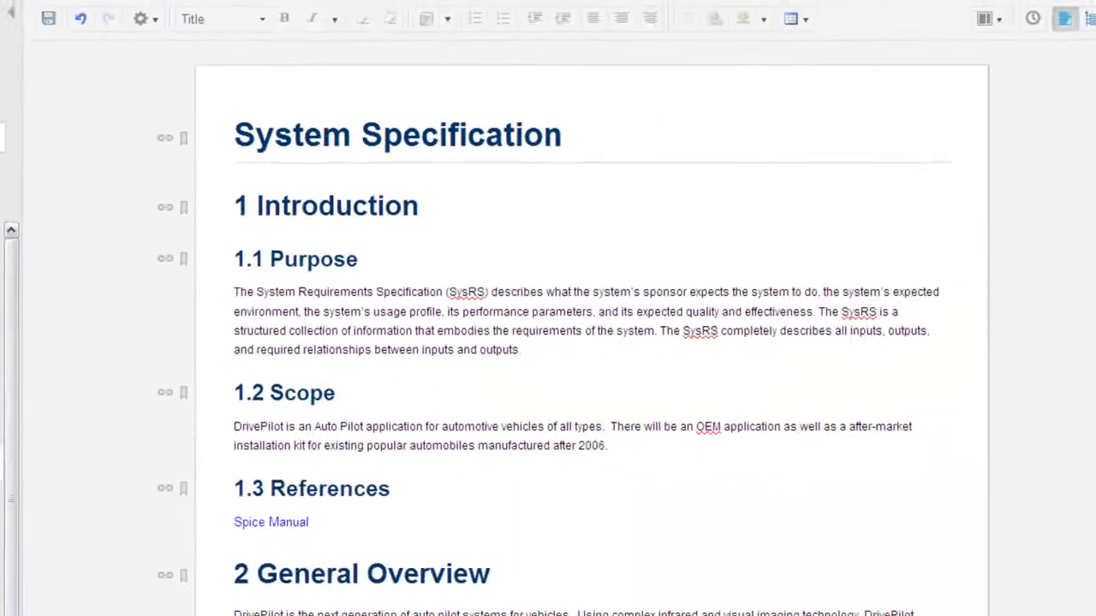
Step: Show the Approvals sidebar beside the Requirements section of the System Specification document
{"action": "left_click_drag", "start_coordinate": [1091, 265], "coordinate": [1085, 558]}
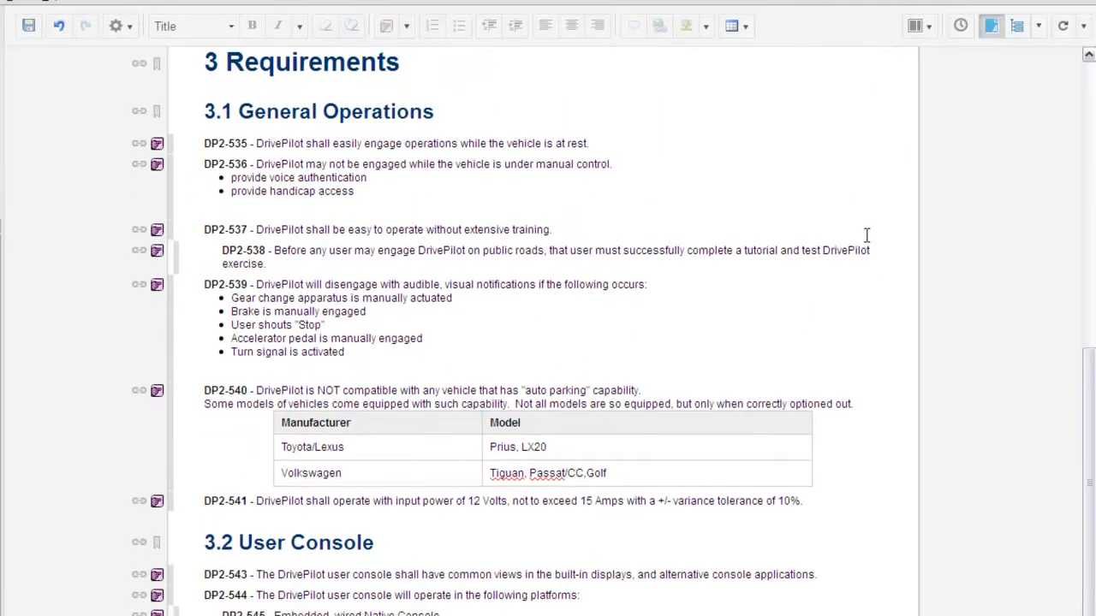
{"action": "left_click", "coordinate": [925, 30]}
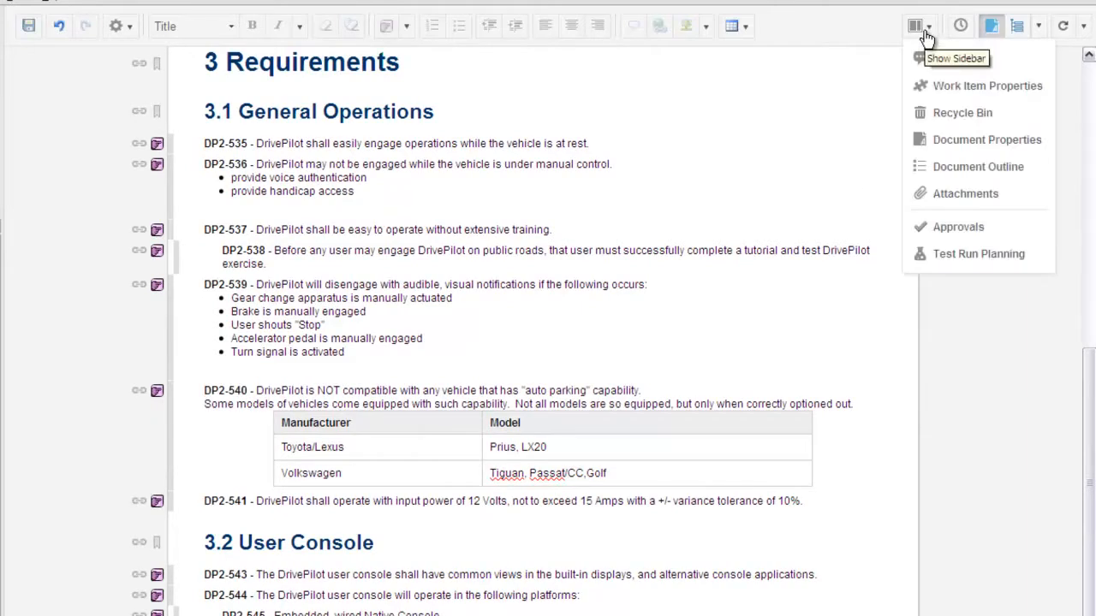
{"action": "left_click", "coordinate": [959, 228]}
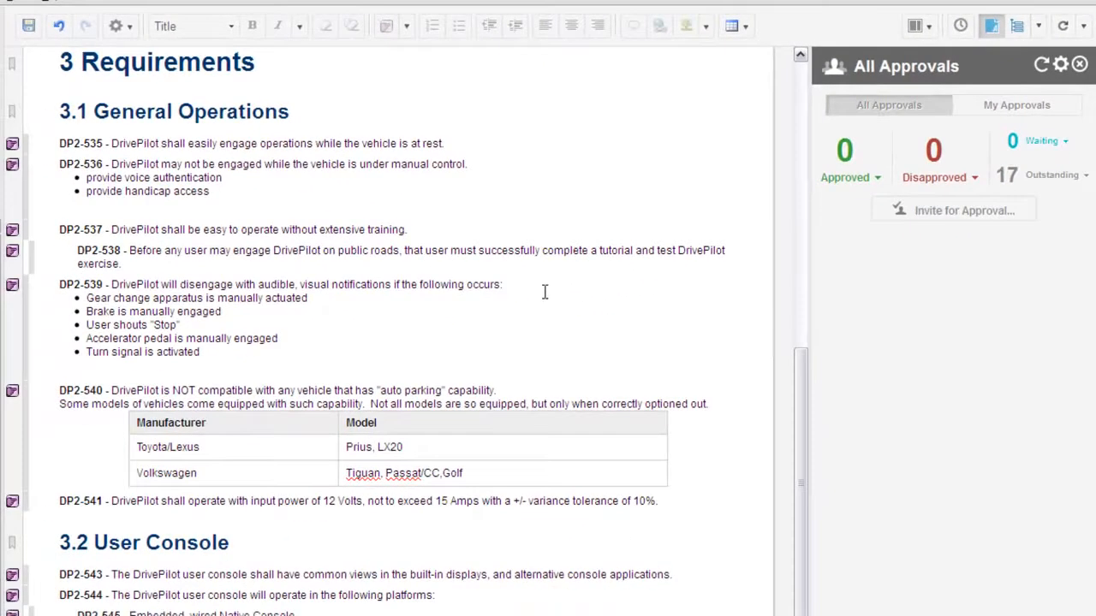
Step: Set requirement DP2-537's status to Perform action Send to approve in its Work Item Properties and save the document
{"action": "left_click", "coordinate": [412, 230]}
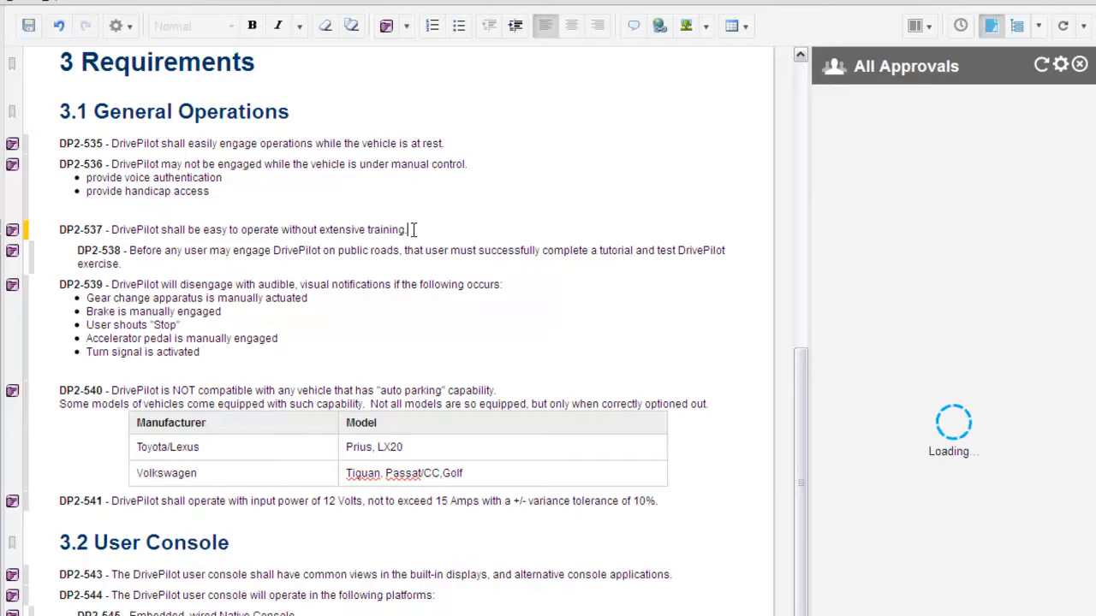
{"action": "left_click", "coordinate": [920, 27]}
{"action": "left_click", "coordinate": [945, 86]}
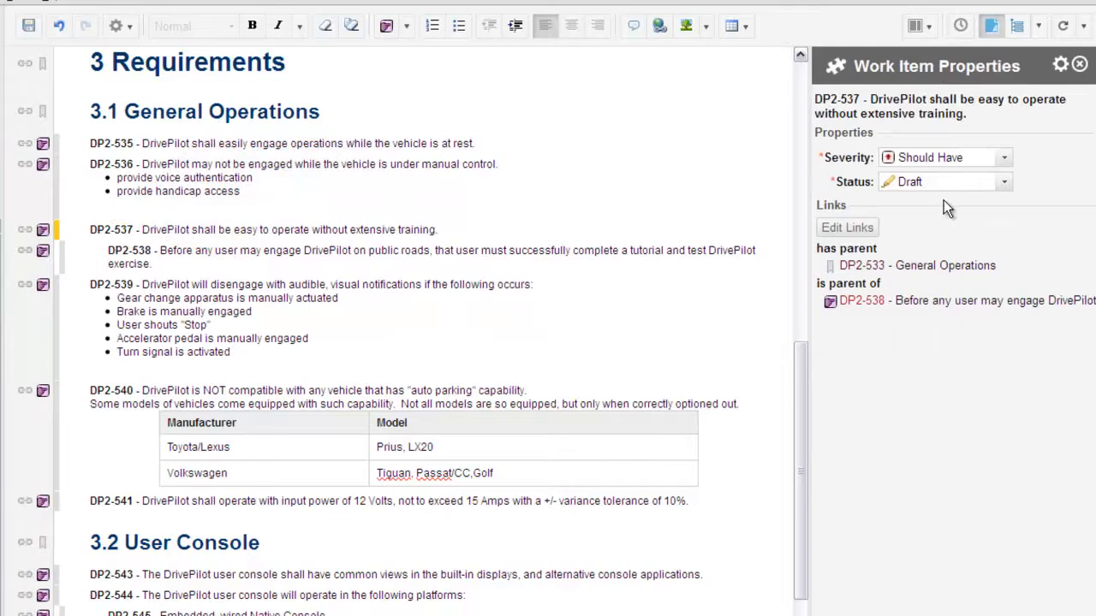
{"action": "left_click", "coordinate": [1003, 183]}
{"action": "left_click", "coordinate": [1026, 227]}
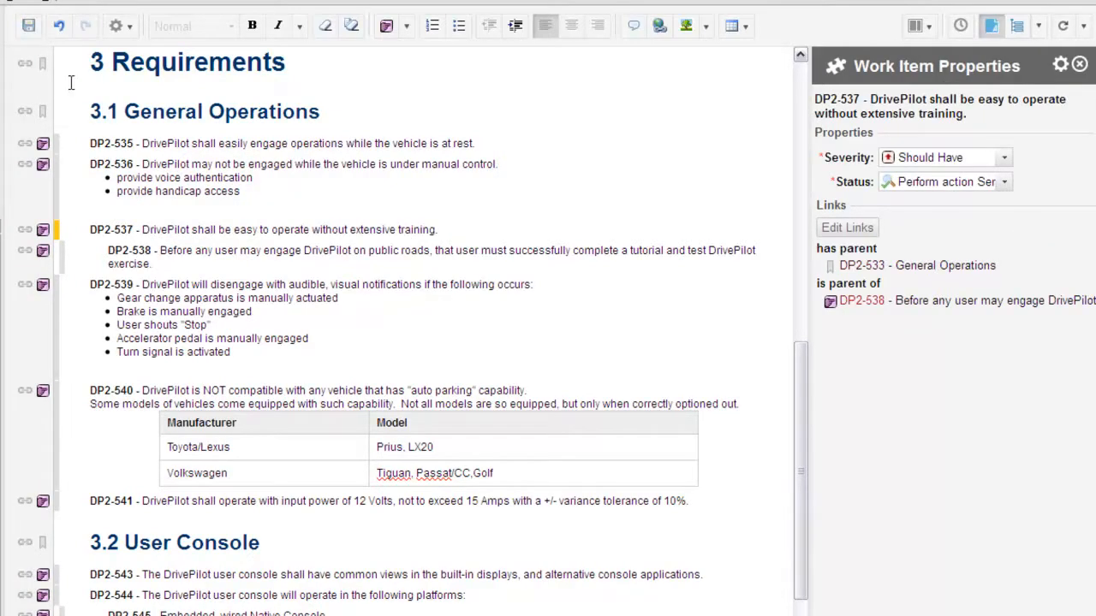
{"action": "left_click", "coordinate": [30, 34]}
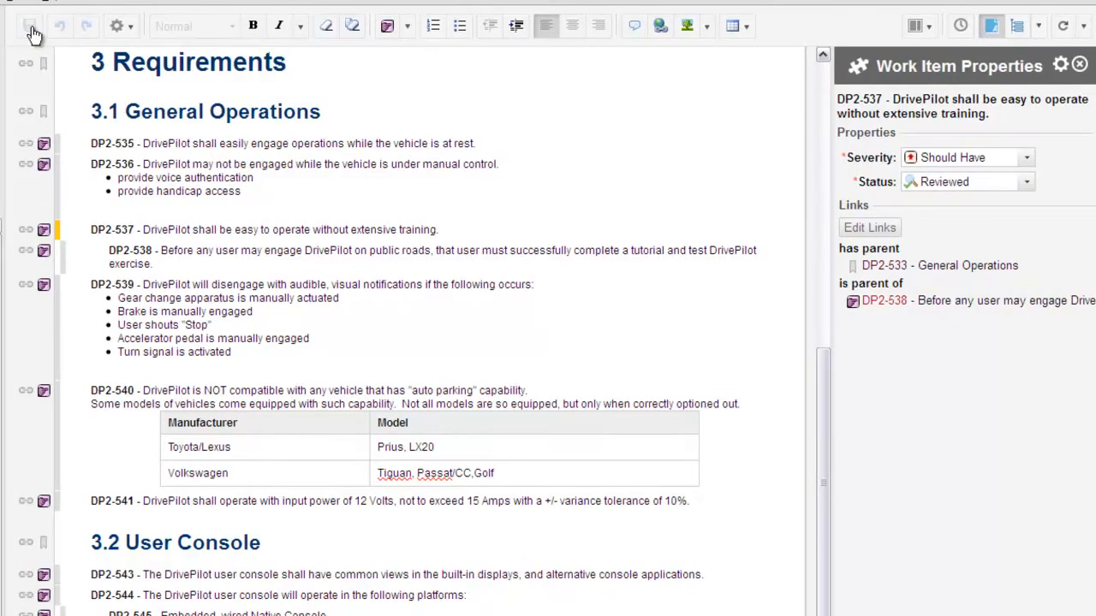
Step: Show the Approvals sidebar for DP2-537 and switch the document's work items to the Table view
{"action": "left_click", "coordinate": [920, 31]}
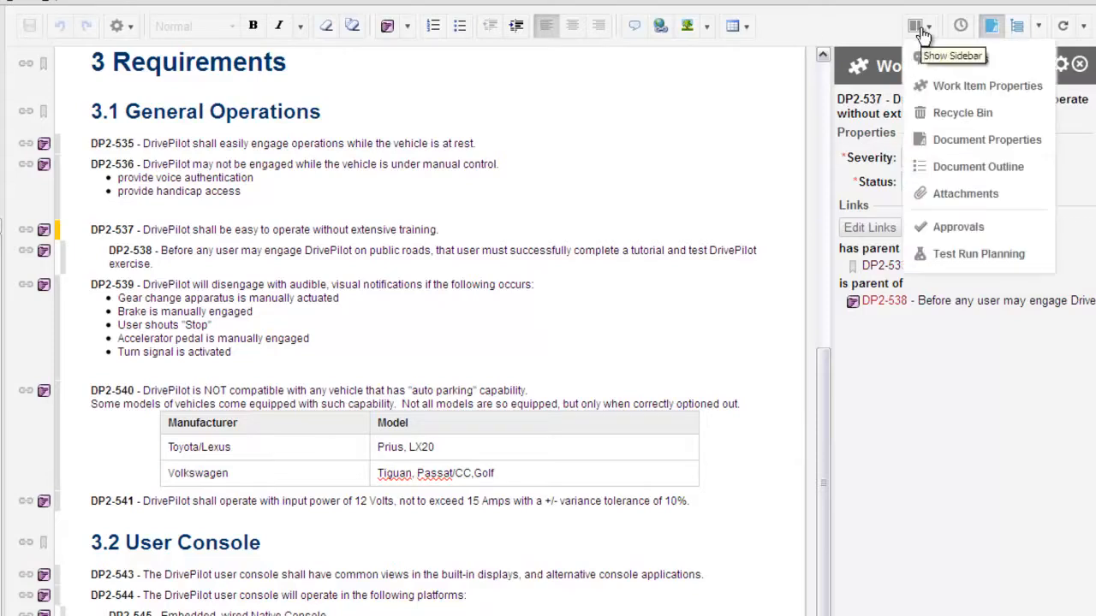
{"action": "left_click", "coordinate": [942, 226]}
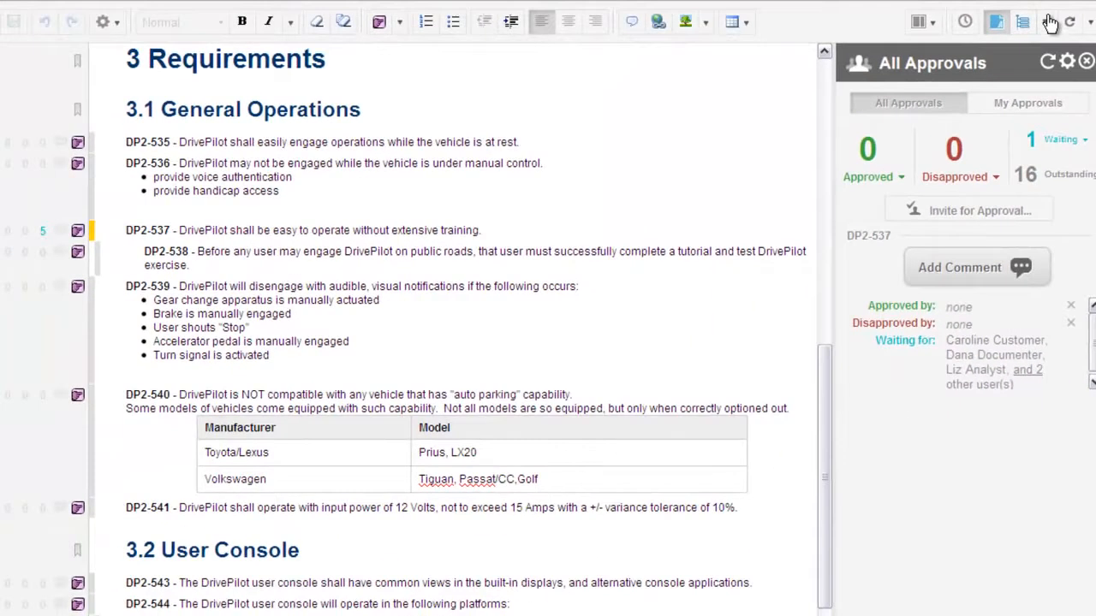
{"action": "left_click", "coordinate": [1051, 22]}
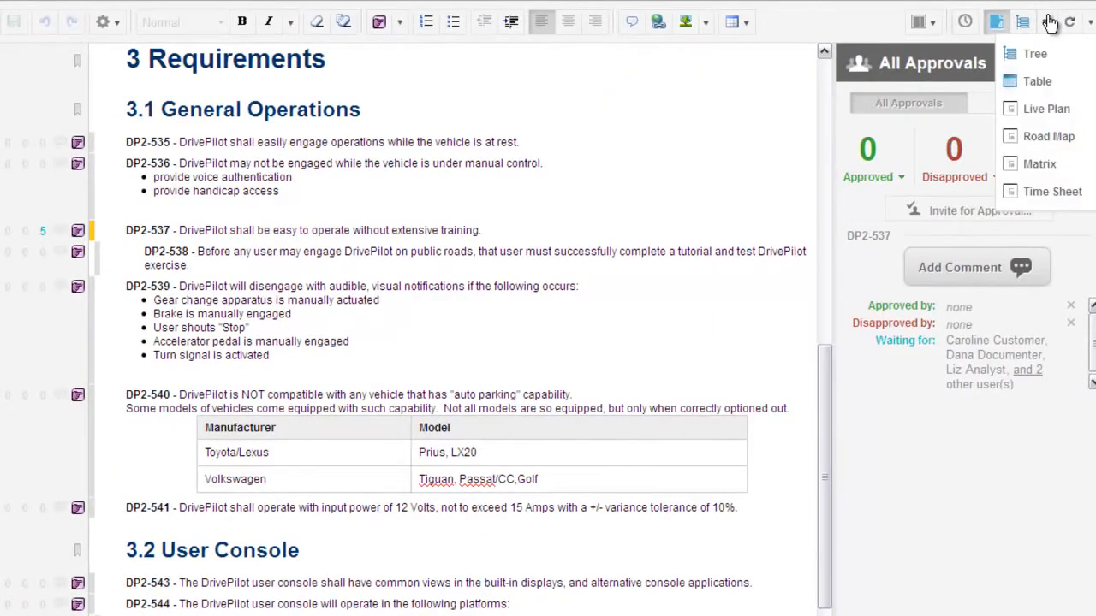
{"action": "left_click", "coordinate": [1033, 85]}
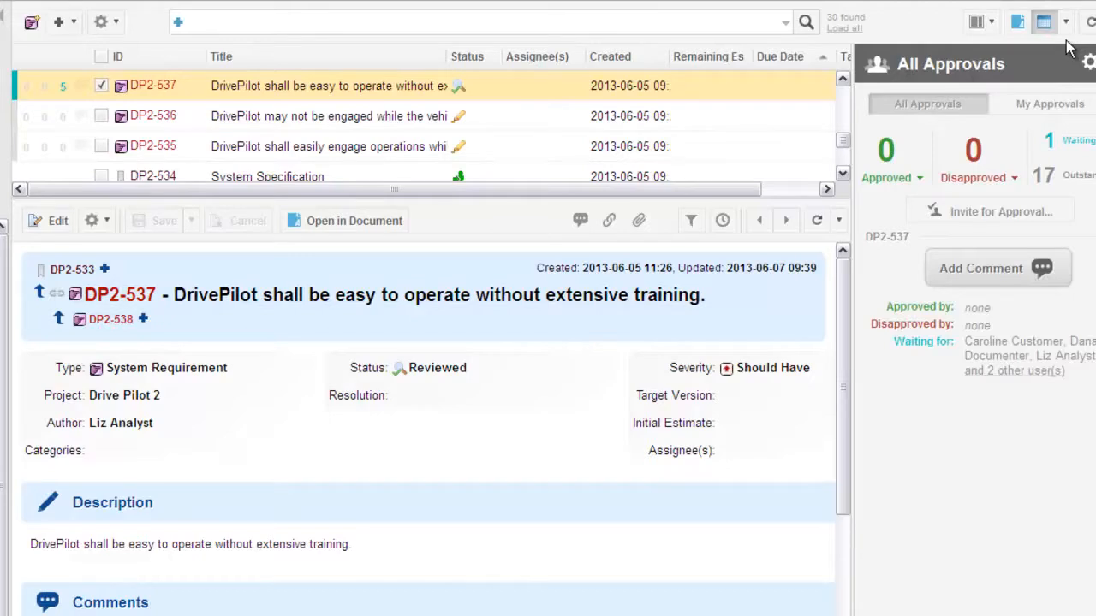
Step: Bulk-edit requirements DP2-536 and DP2-535, setting their status to Perform action Send to approve, and save both items
{"action": "left_click", "coordinate": [349, 122]}
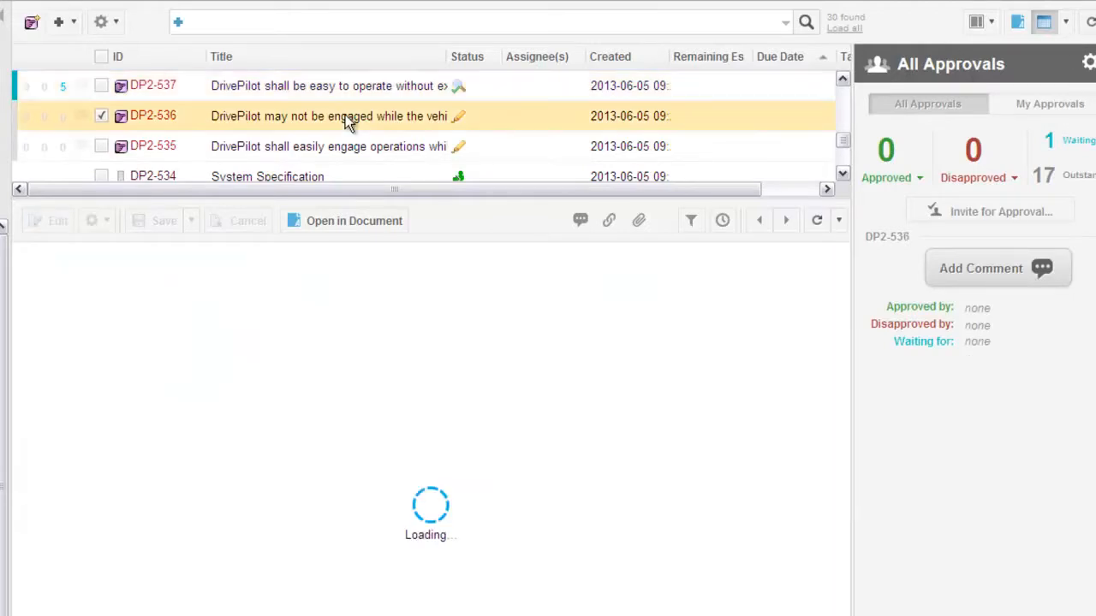
{"action": "left_click", "coordinate": [102, 147]}
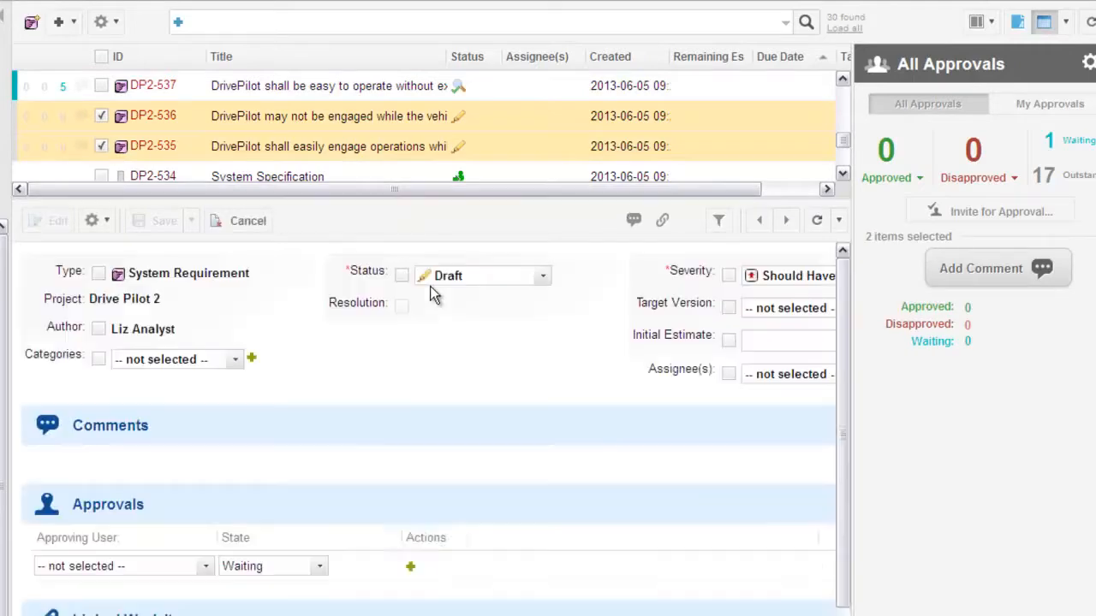
{"action": "left_click", "coordinate": [533, 275]}
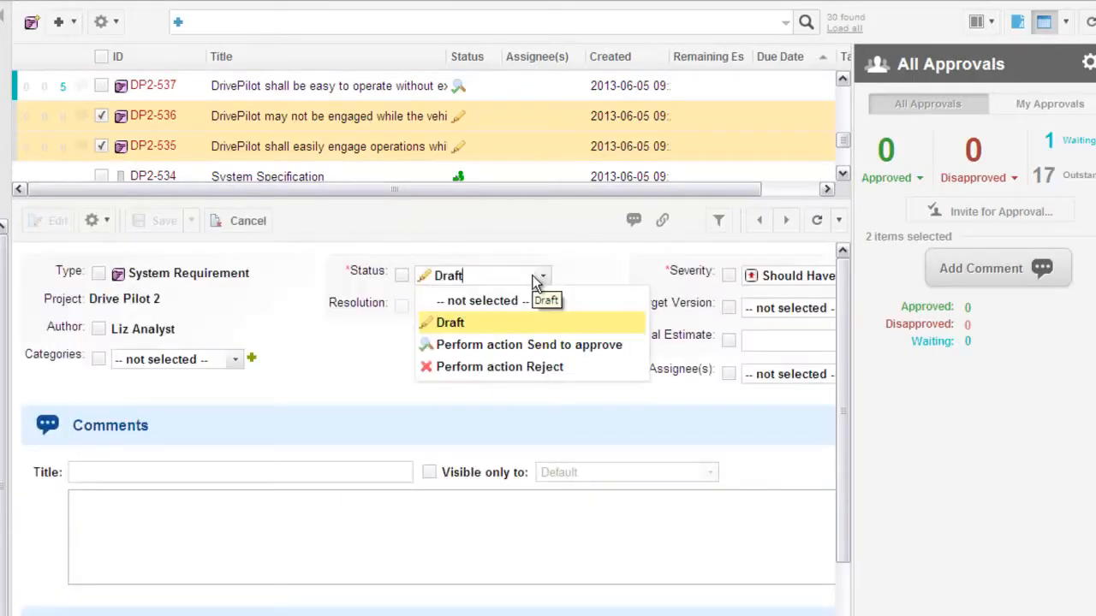
{"action": "left_click", "coordinate": [537, 345]}
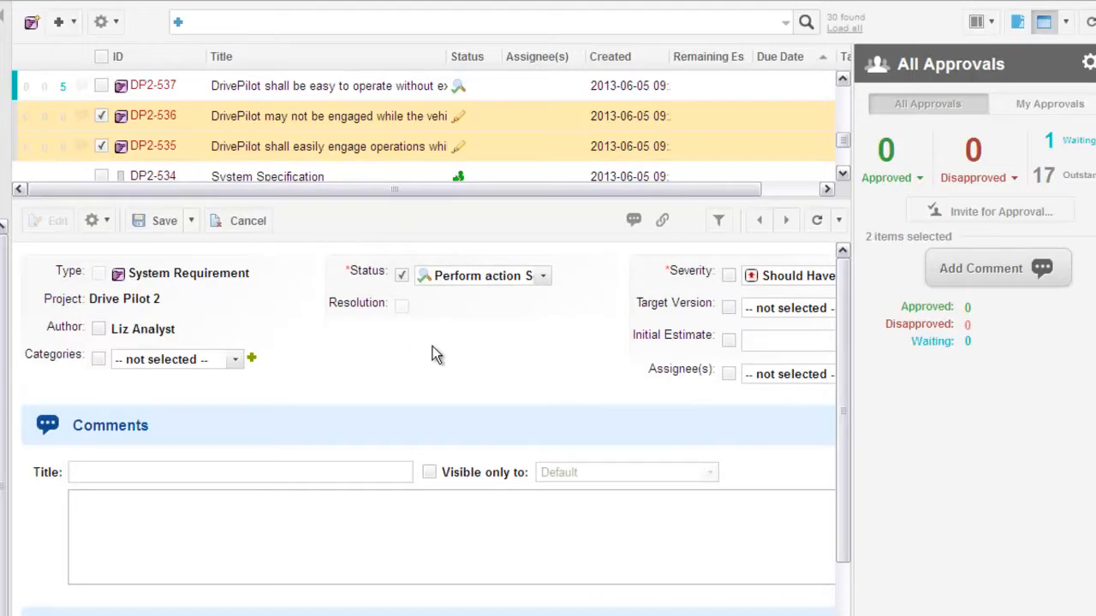
{"action": "left_click", "coordinate": [136, 222]}
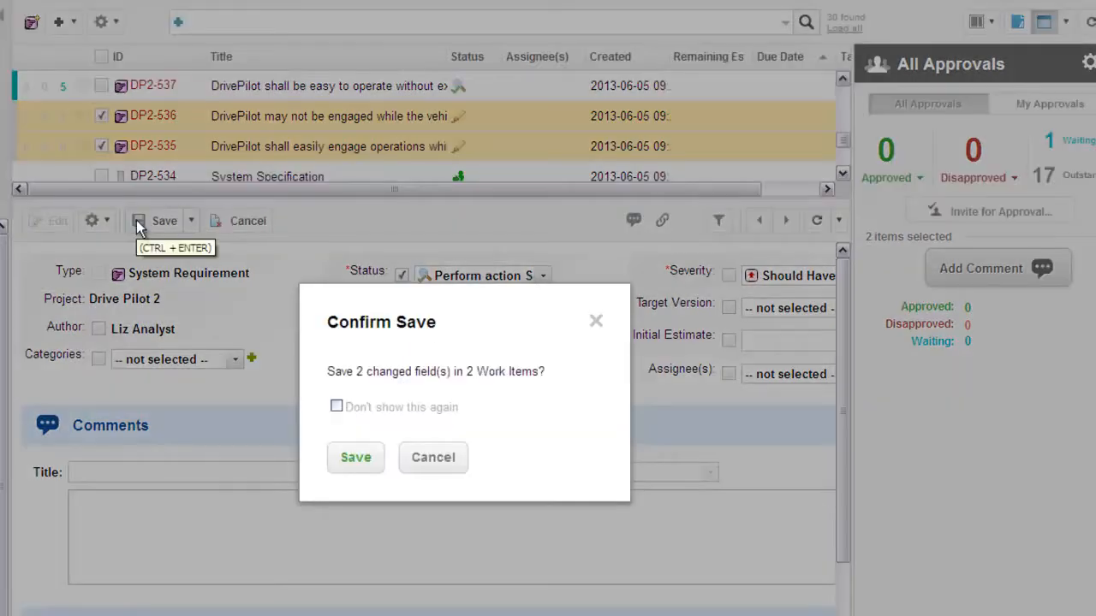
{"action": "left_click", "coordinate": [379, 462]}
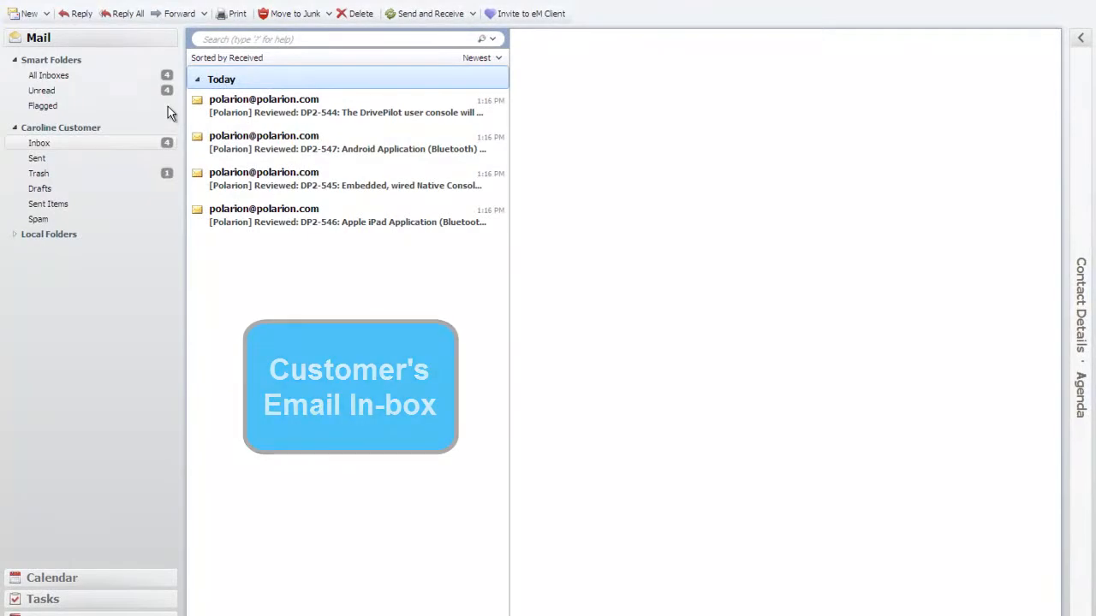
Step: In the customer's eM Client inbox, open the DP2-544 notification, follow its link to the requirement, and open it in its document
{"action": "left_click", "coordinate": [232, 110]}
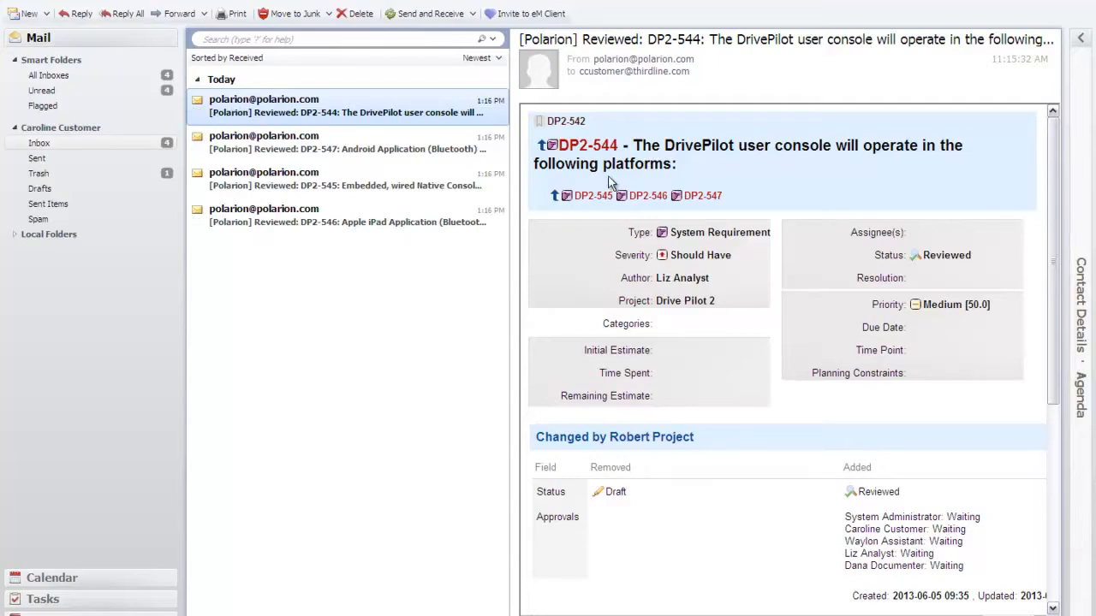
{"action": "left_click", "coordinate": [670, 152]}
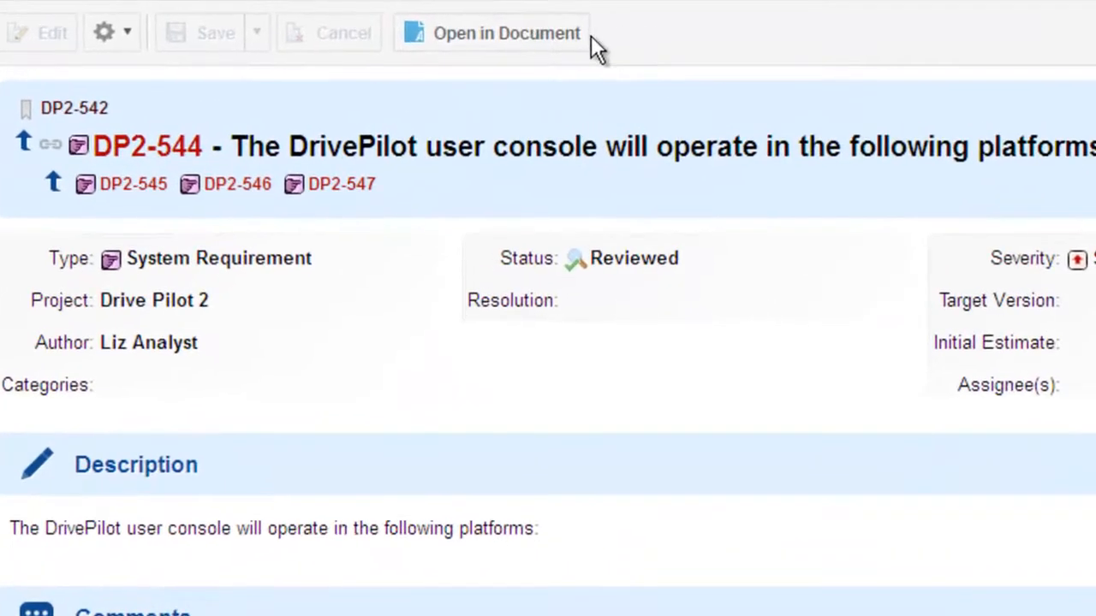
{"action": "left_click", "coordinate": [532, 38]}
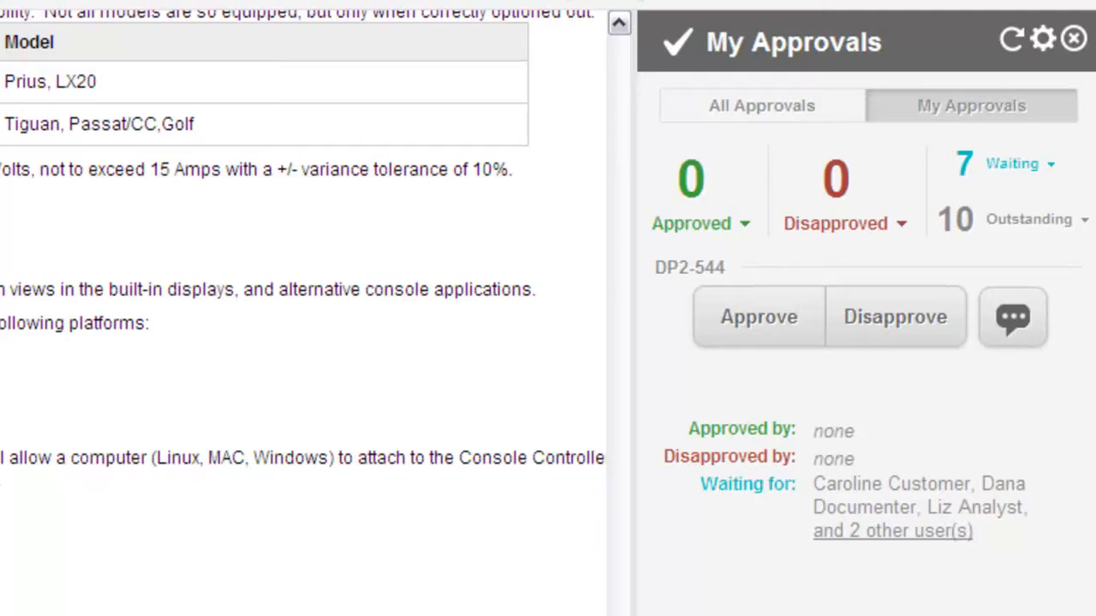
Step: Open the document filtered to work items waiting for own approval and go to section 3.1 General Operations
{"action": "left_click", "coordinate": [1049, 167]}
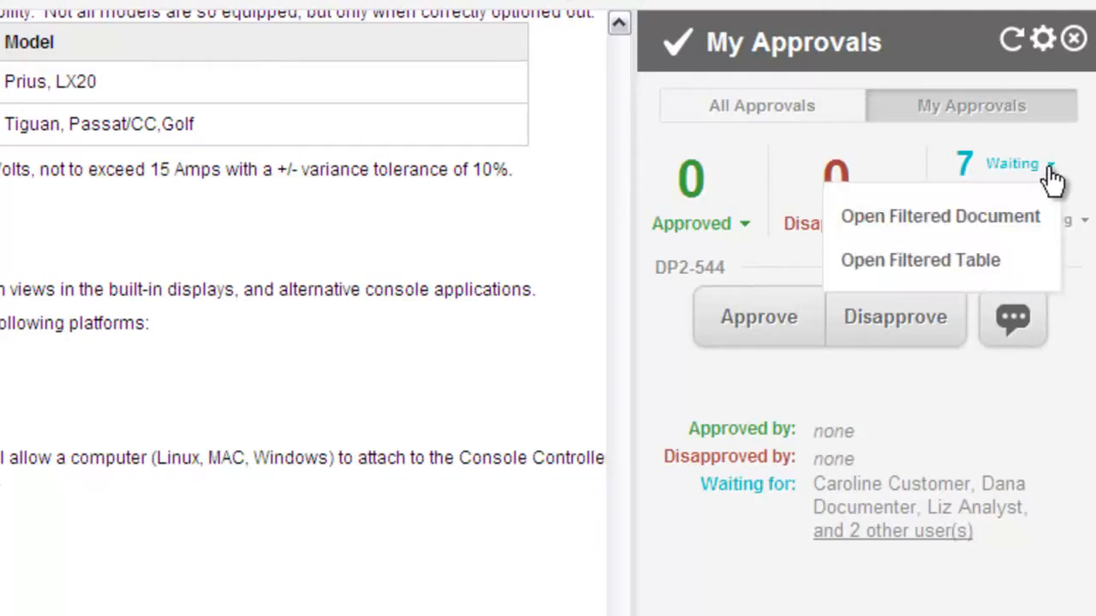
{"action": "left_click", "coordinate": [981, 214]}
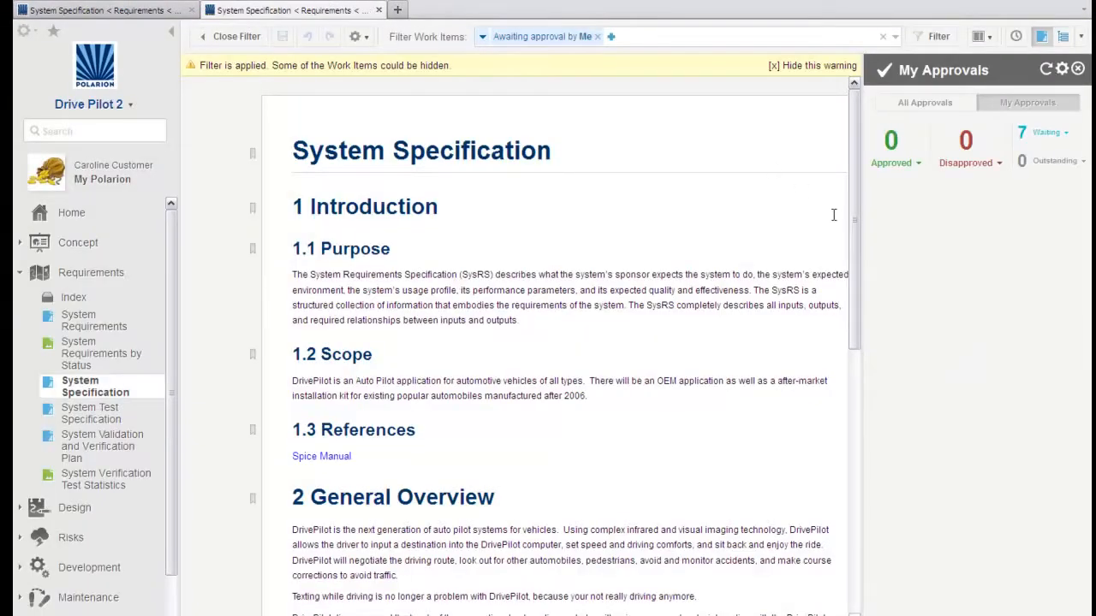
{"action": "left_click_drag", "start_coordinate": [855, 251], "coordinate": [857, 435]}
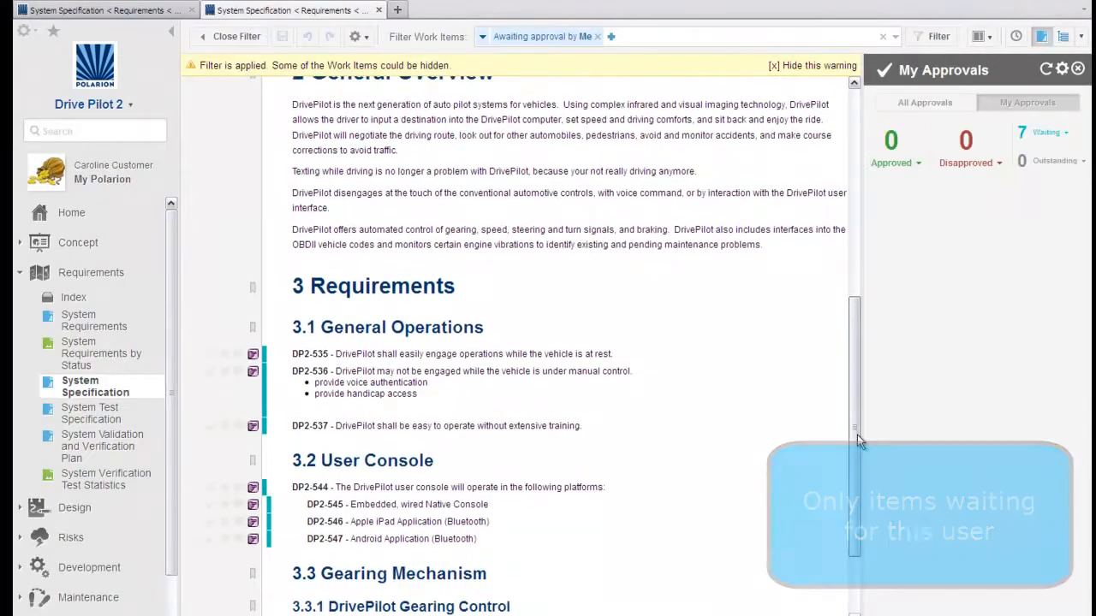
{"action": "left_click", "coordinate": [541, 326]}
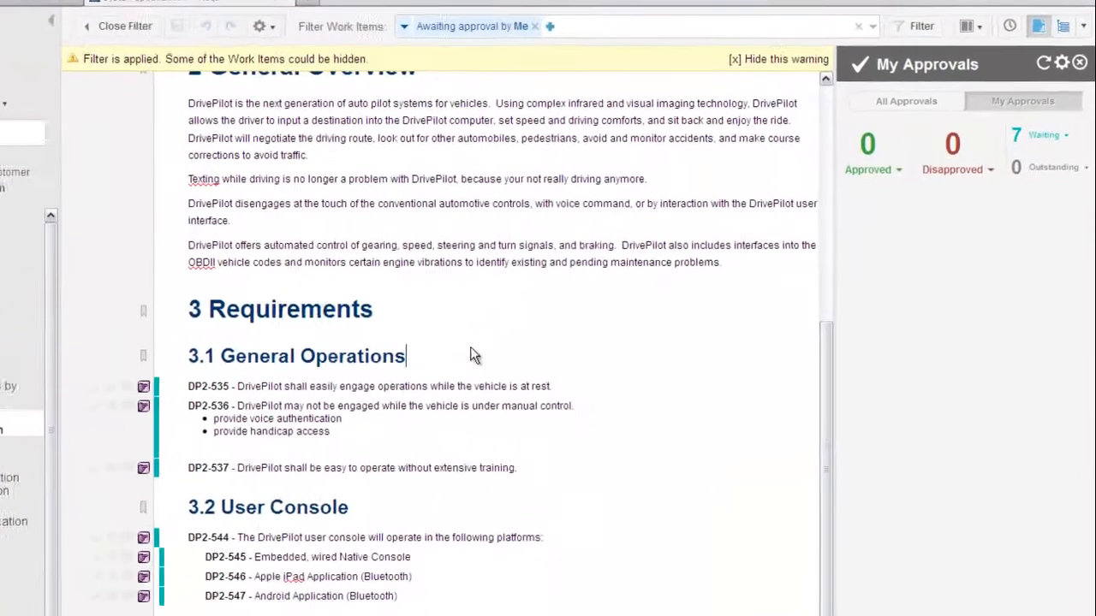
Step: Approve requirement DP2-535 and the user console platform requirements DP2-544 through DP2-547
{"action": "left_click", "coordinate": [476, 386]}
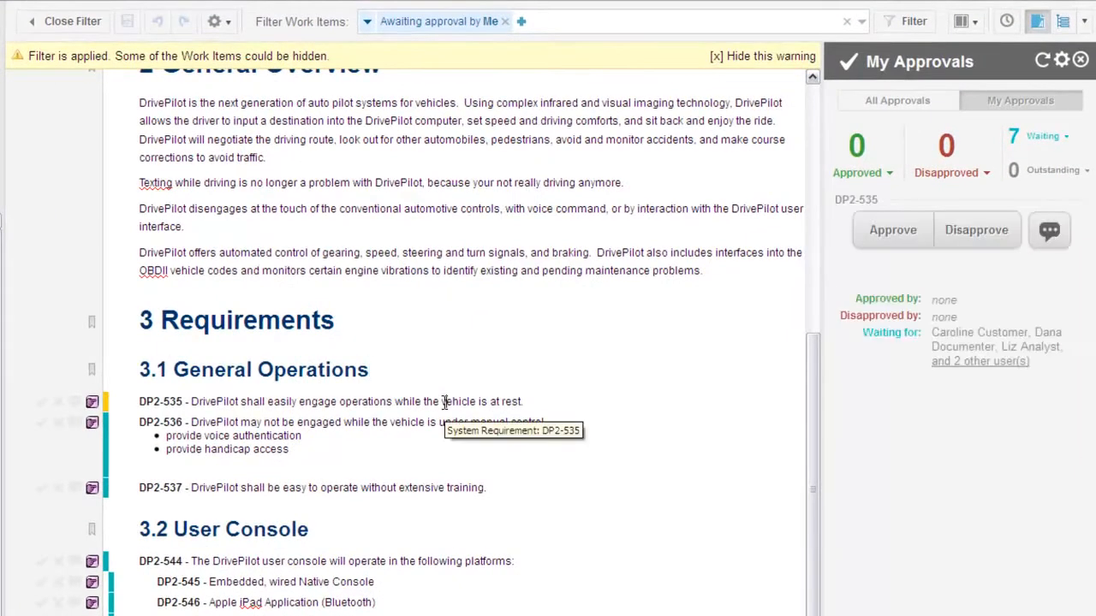
{"action": "left_click", "coordinate": [893, 233]}
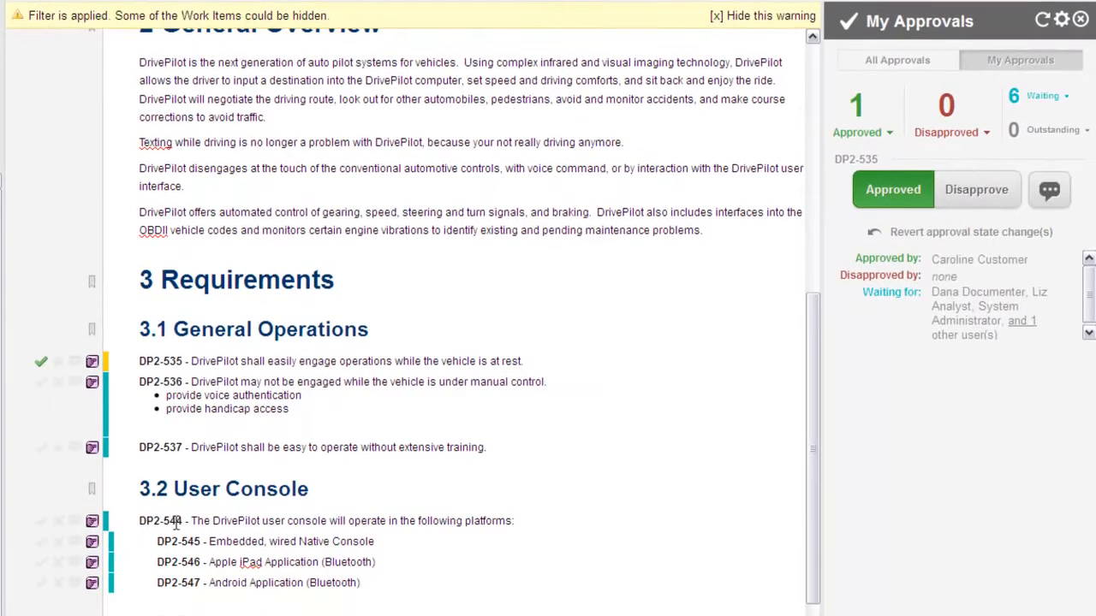
{"action": "left_click_drag", "start_coordinate": [192, 538], "coordinate": [388, 592]}
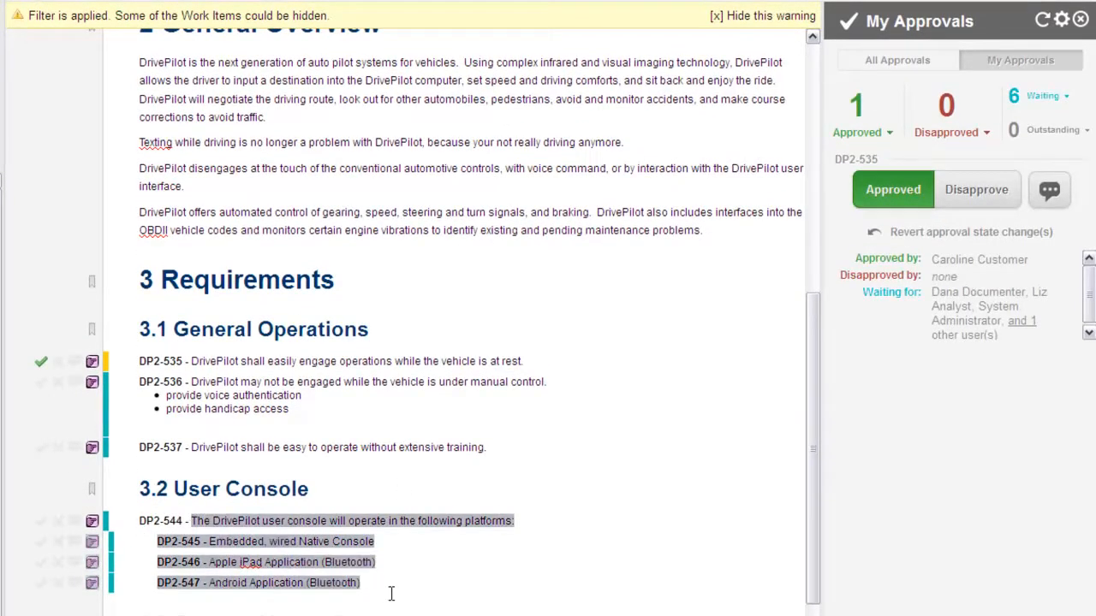
{"action": "left_click", "coordinate": [890, 199]}
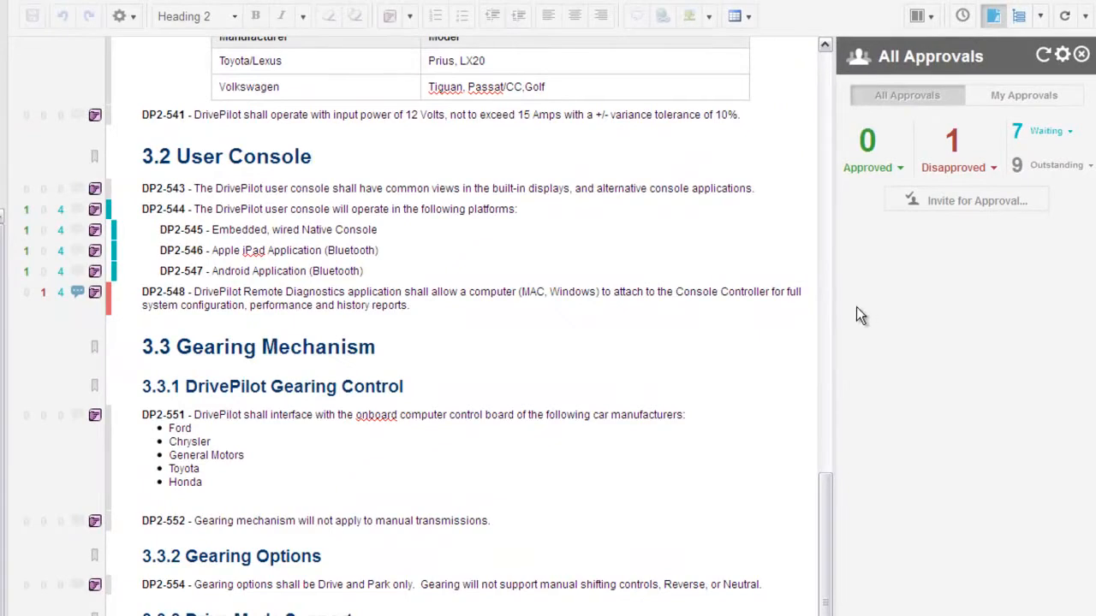
Step: Read the Linux support discussion on DP2-548, resolve its comment thread, and reset the requirement's disapproval to the Waiting state
{"action": "left_click", "coordinate": [722, 291]}
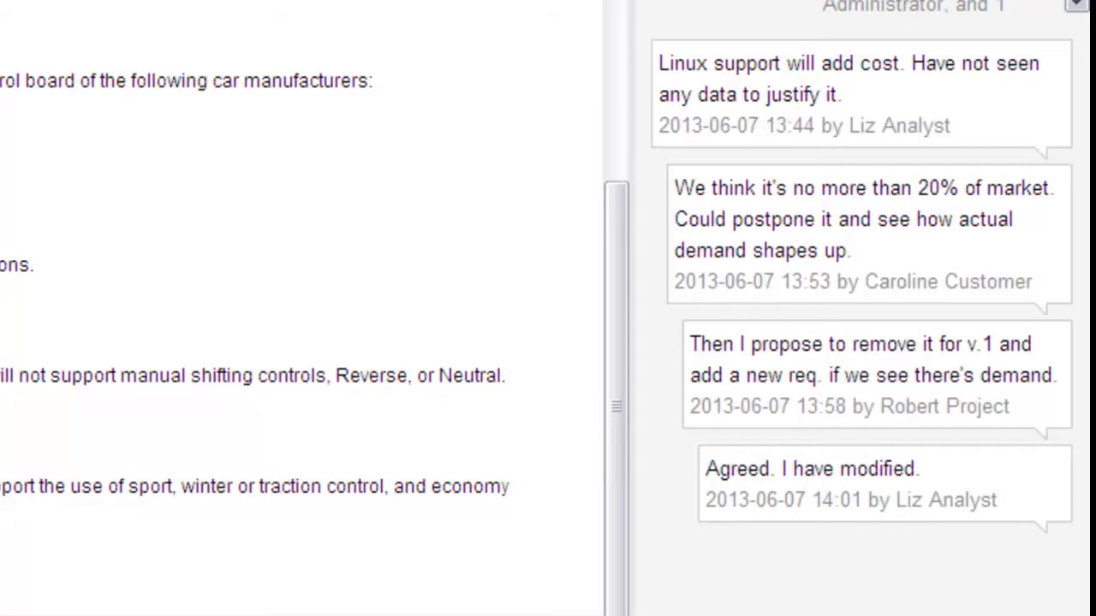
{"action": "mouse_move", "coordinate": [959, 156]}
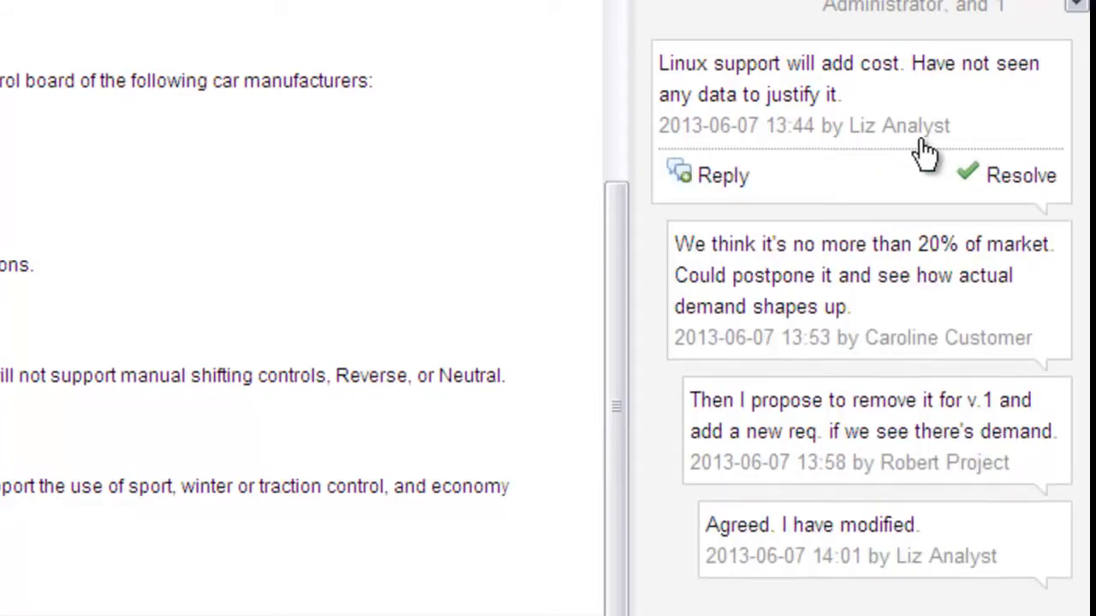
{"action": "mouse_move", "coordinate": [949, 308]}
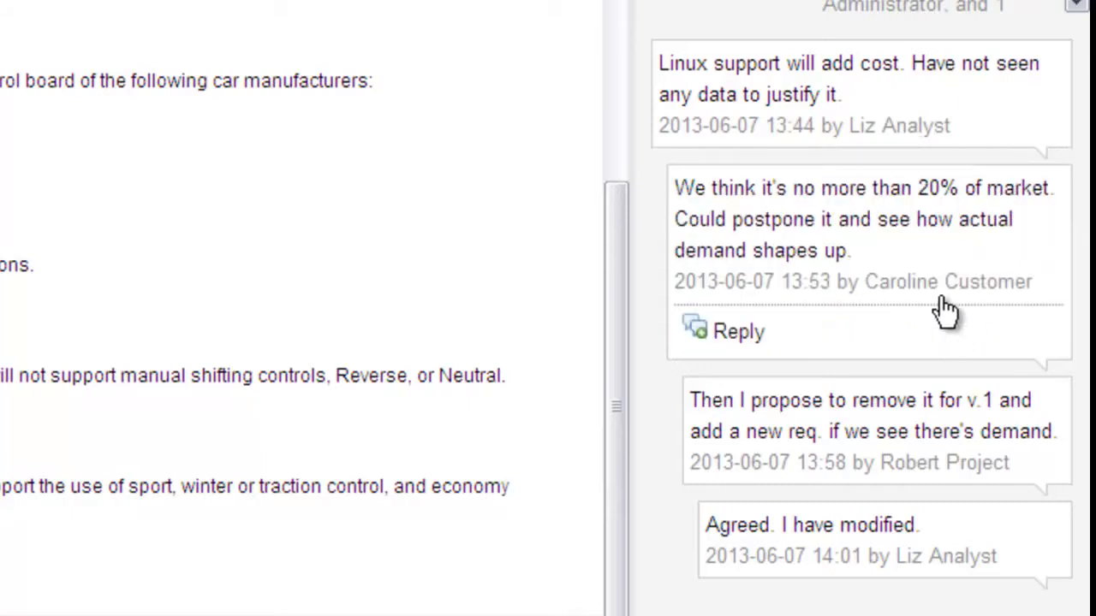
{"action": "mouse_move", "coordinate": [933, 454]}
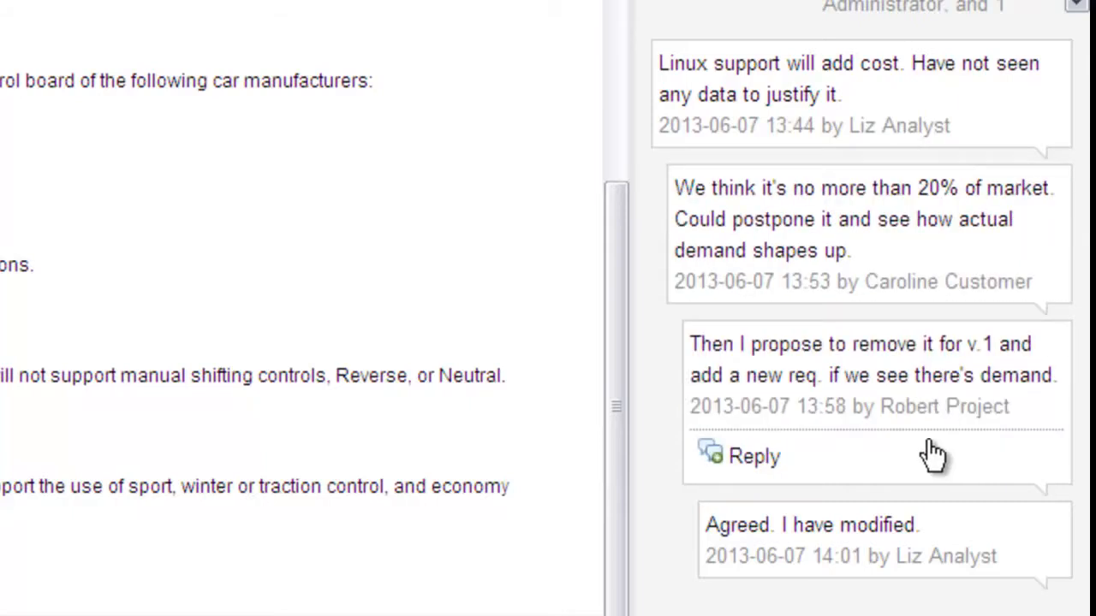
{"action": "mouse_move", "coordinate": [923, 568]}
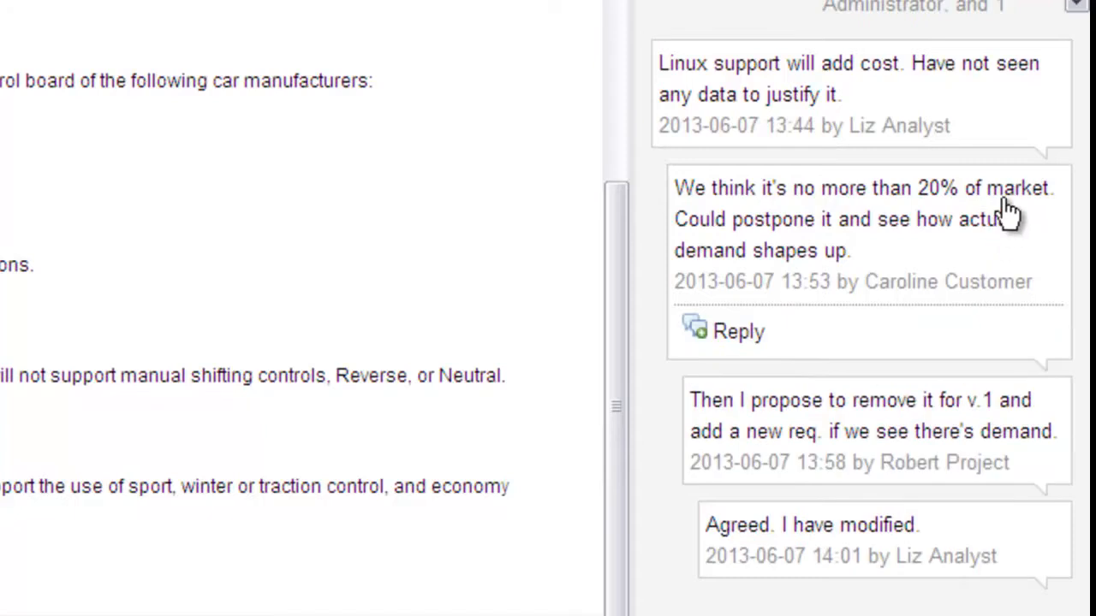
{"action": "mouse_move", "coordinate": [1015, 146]}
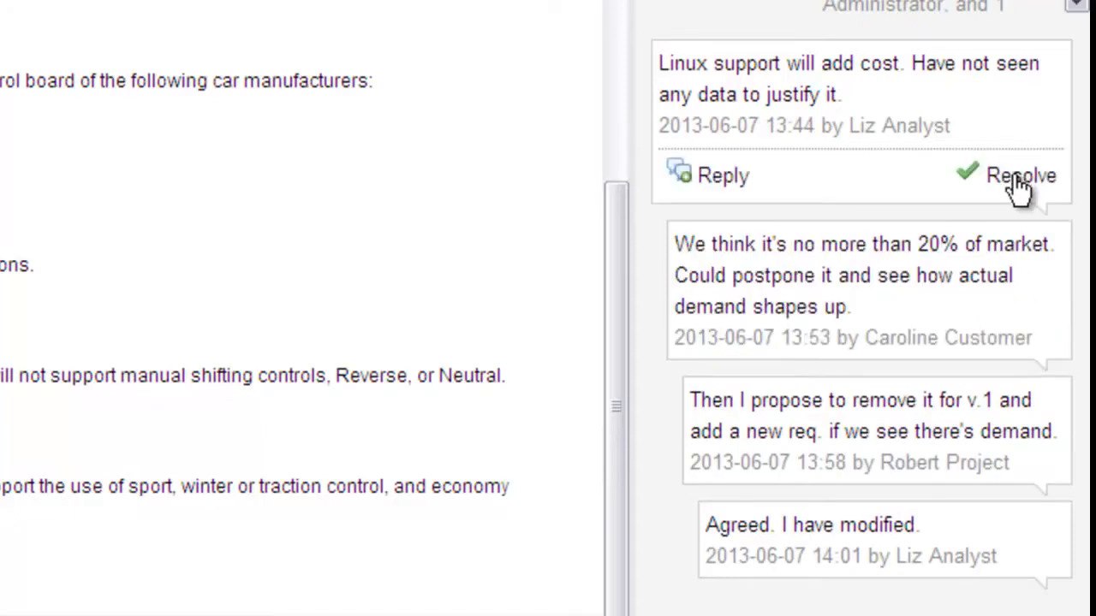
{"action": "left_click", "coordinate": [1016, 178]}
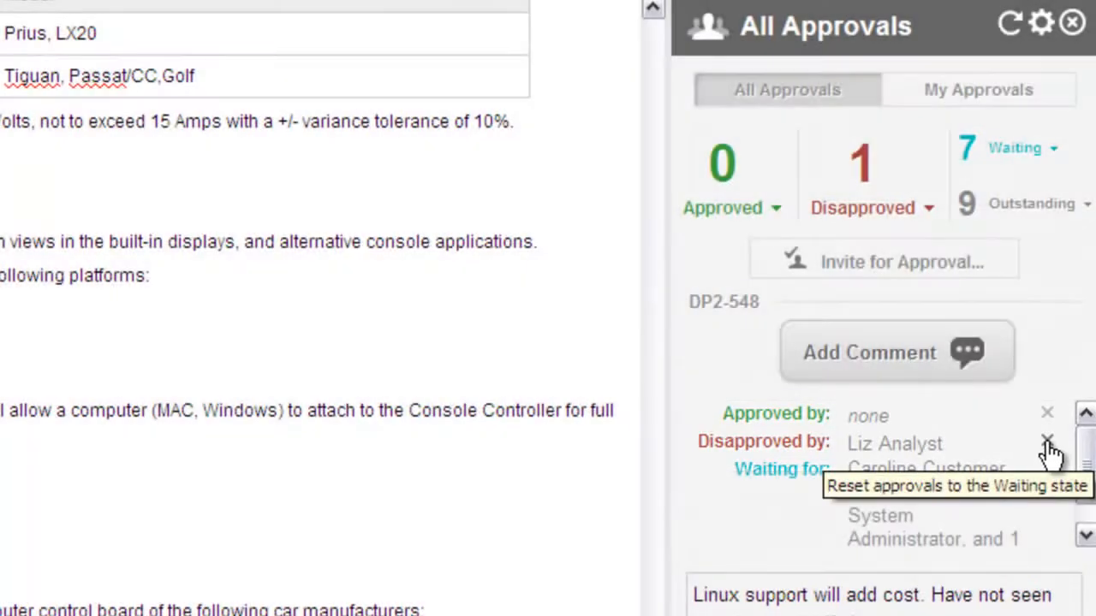
{"action": "left_click", "coordinate": [1046, 442]}
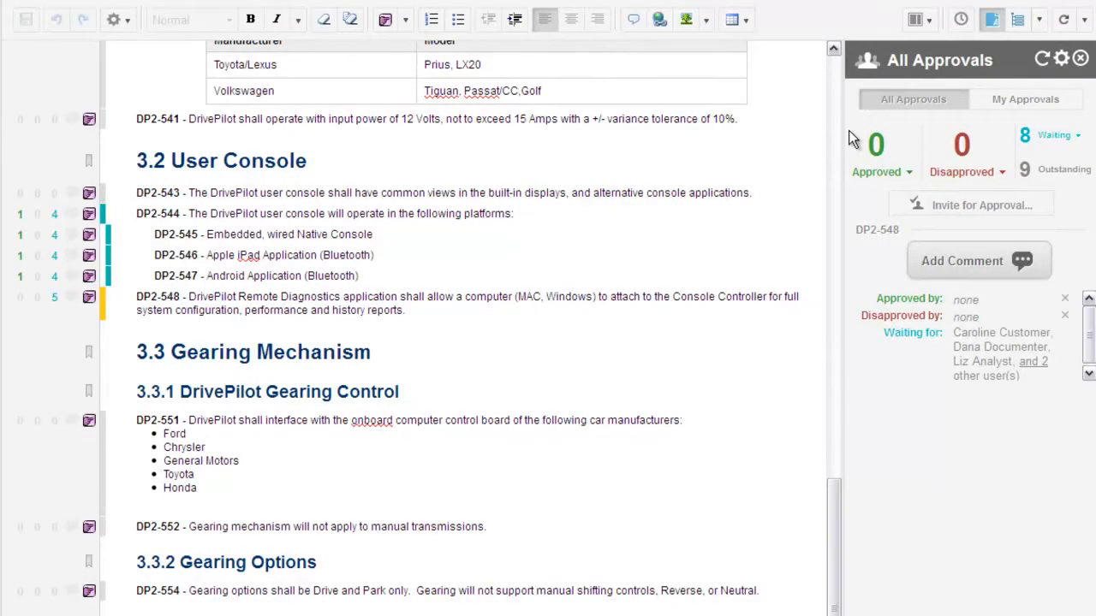
Step: Compare revisions 116 and 119 from the document history, examine section 3.2 User Console, and show the comparison as Work Items
{"action": "left_click", "coordinate": [959, 21]}
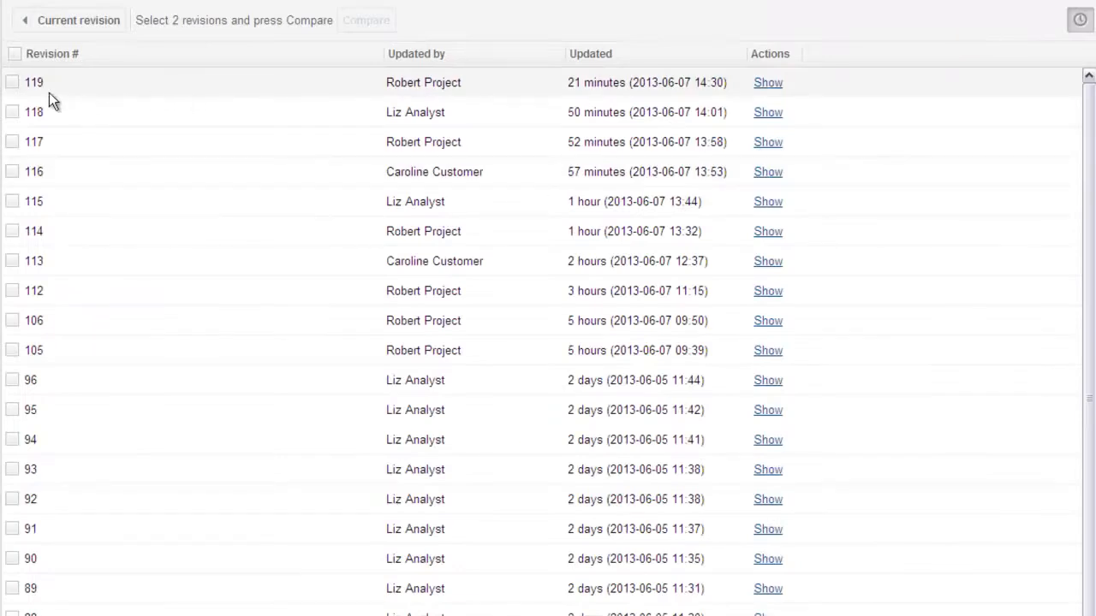
{"action": "left_click", "coordinate": [14, 84]}
{"action": "left_click", "coordinate": [12, 173]}
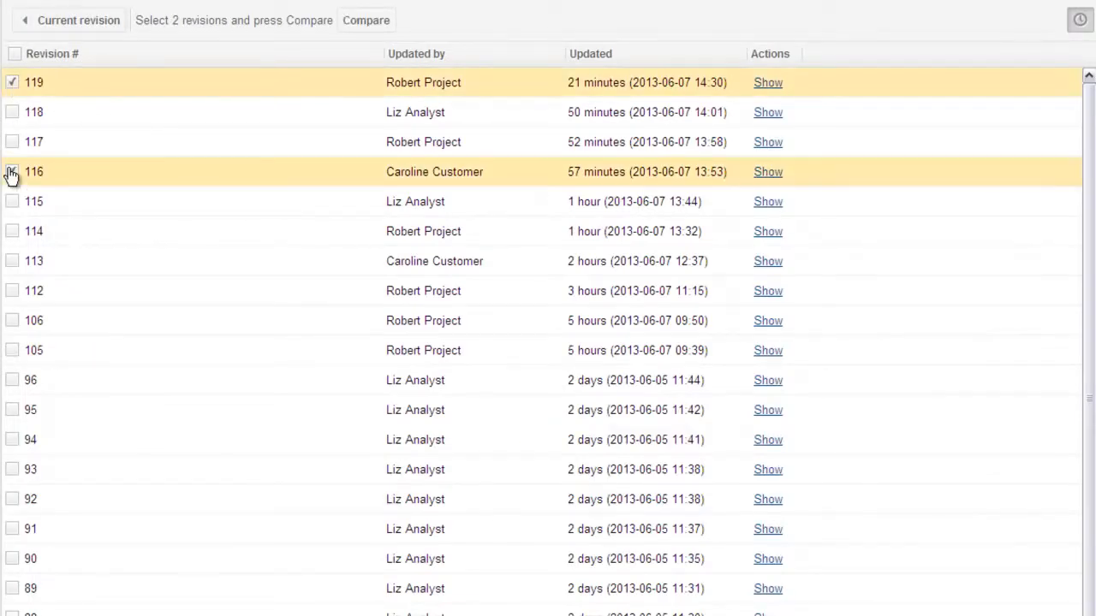
{"action": "left_click", "coordinate": [358, 20]}
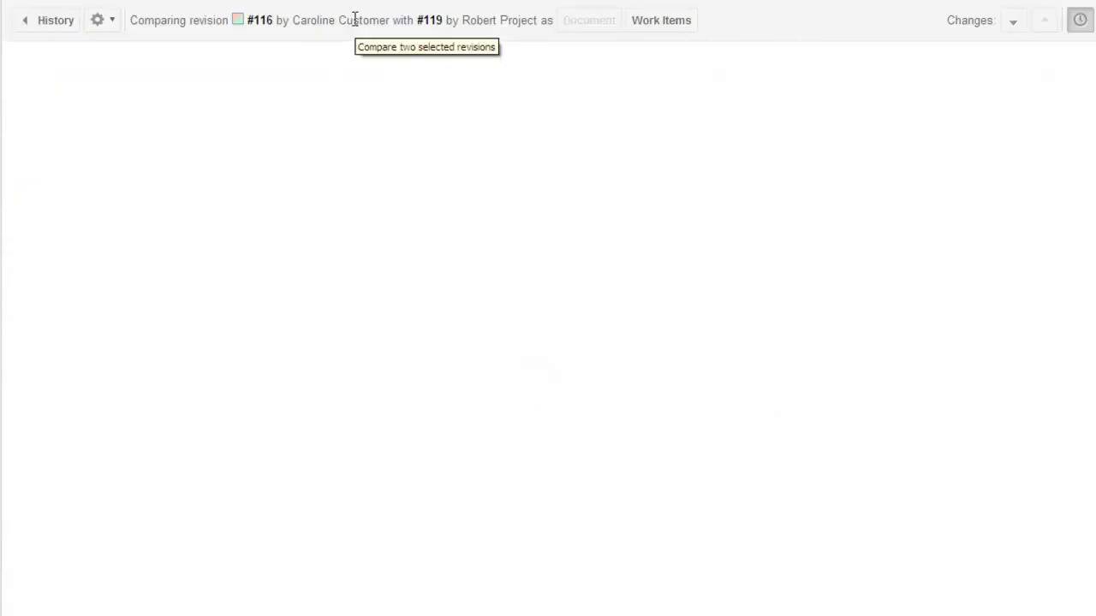
{"action": "scroll", "coordinate": [451, 162], "scroll_direction": "down", "scroll_amount": 10}
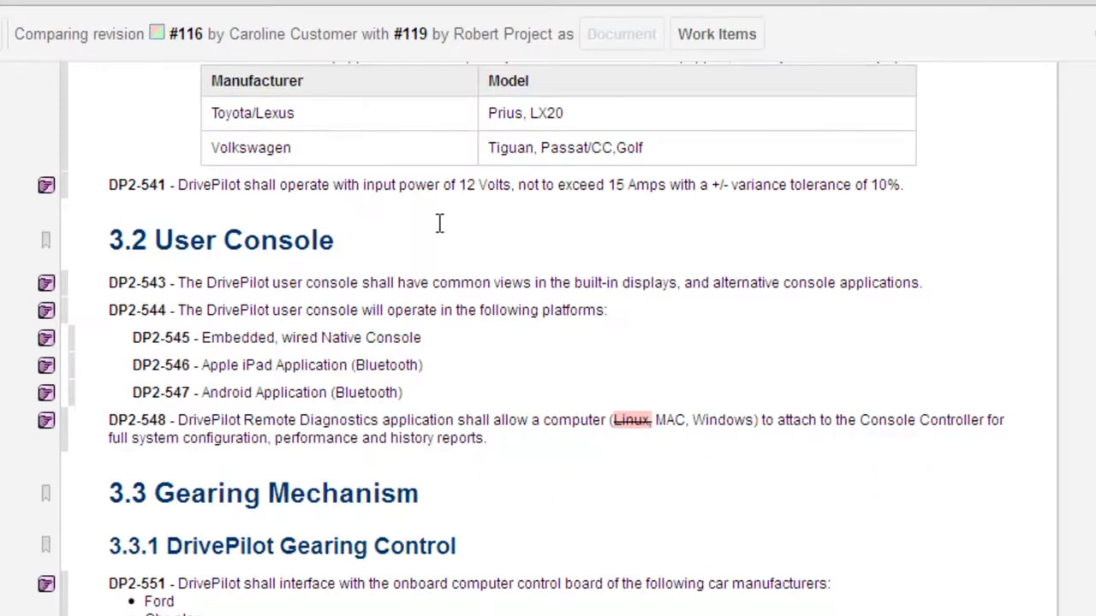
{"action": "left_click", "coordinate": [677, 42]}
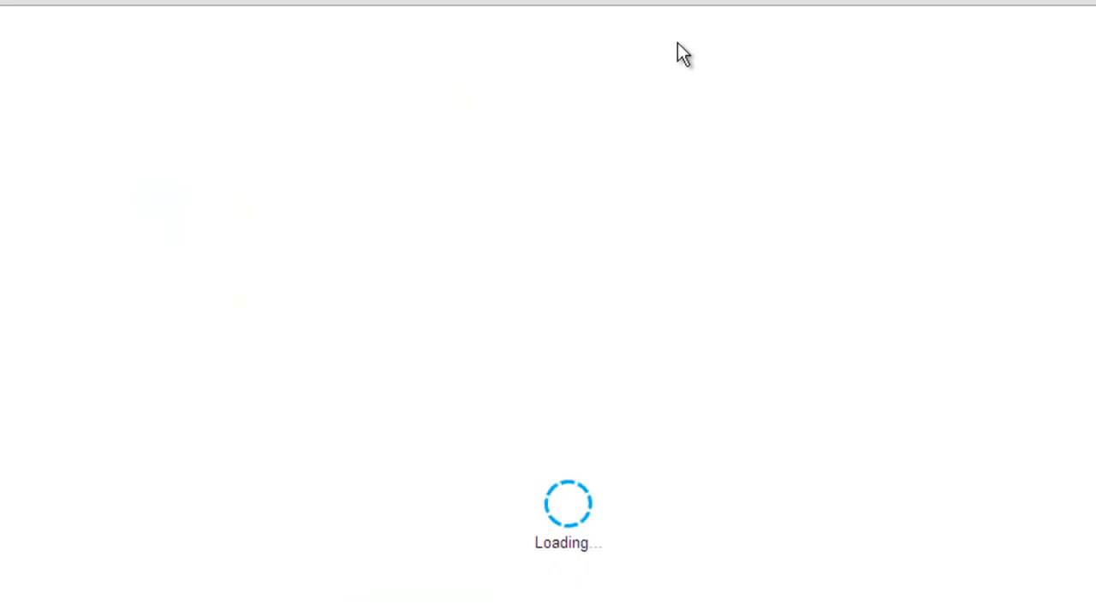